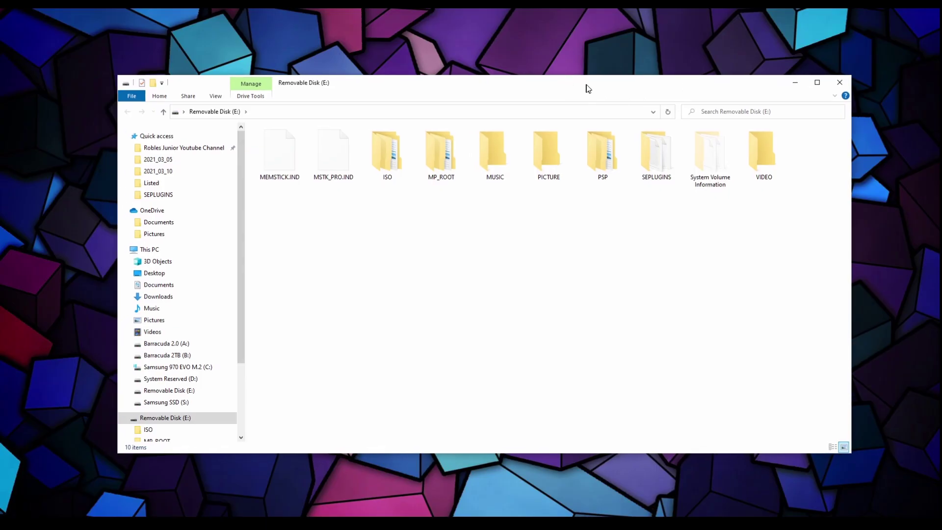
- Switch to the browser's ZeroVSH Patcher v0.4 GitHub release page and download ZeroVSH_Patcher_v0.4.BIN.zip
left_click_drag(588, 88, 601, 84)
left_click_drag(867, 222, 810, 224)
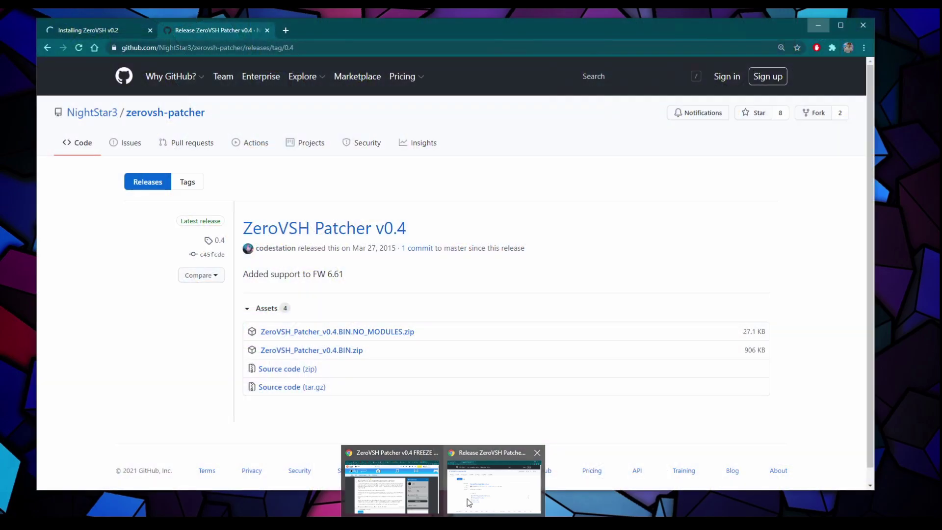
left_click(467, 499)
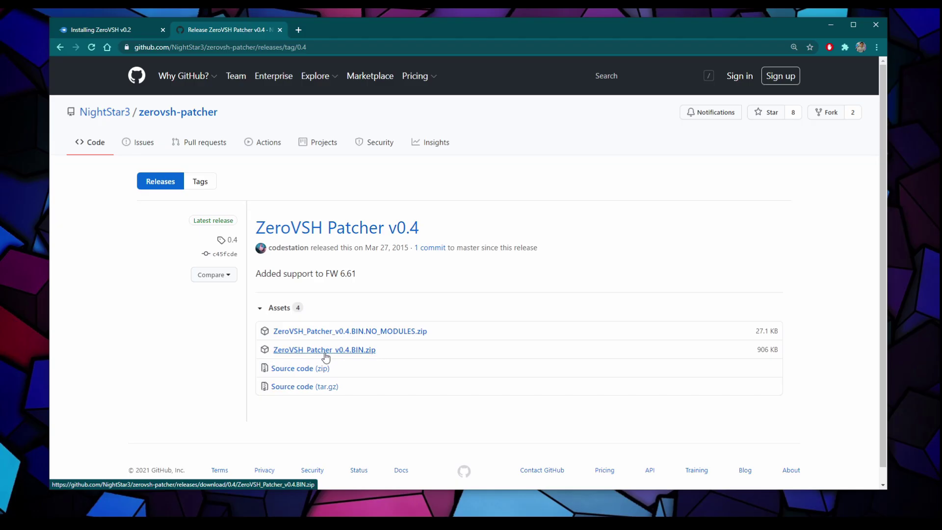
left_click(367, 350)
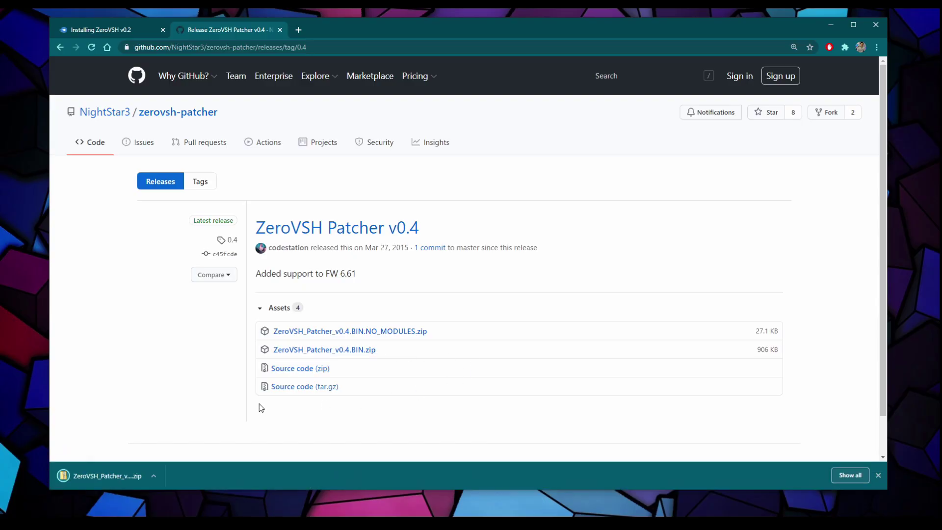
- Download the Installing ZeroVSH v0.2.rar archive from its MediaFire page
left_click(93, 30)
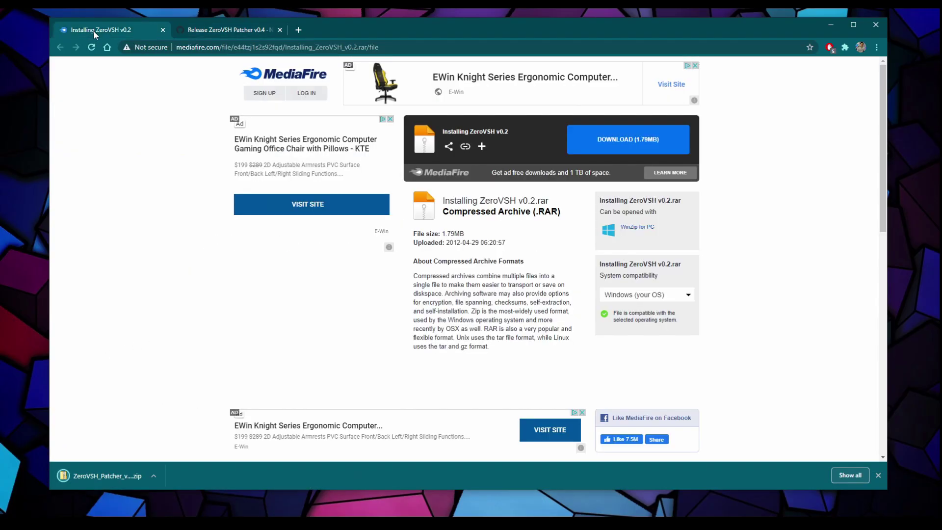
left_click_drag(111, 34, 227, 29)
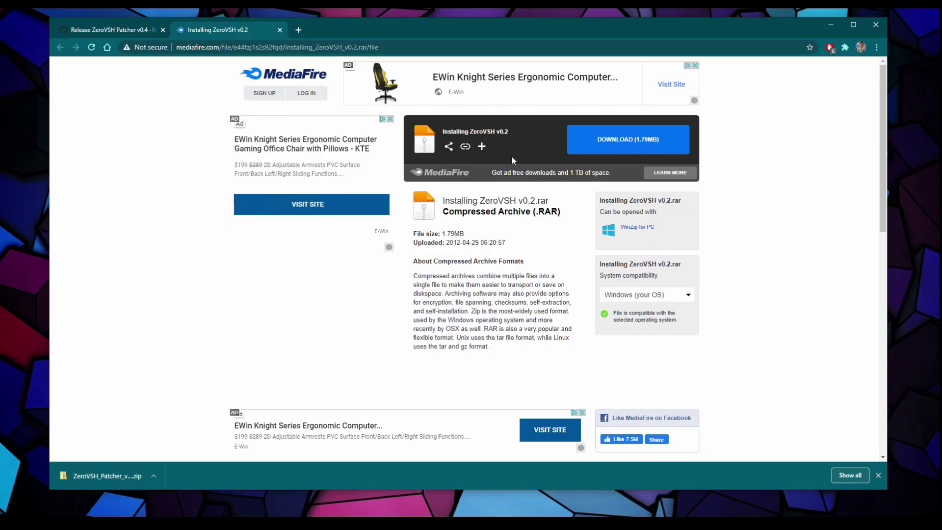
left_click(631, 135)
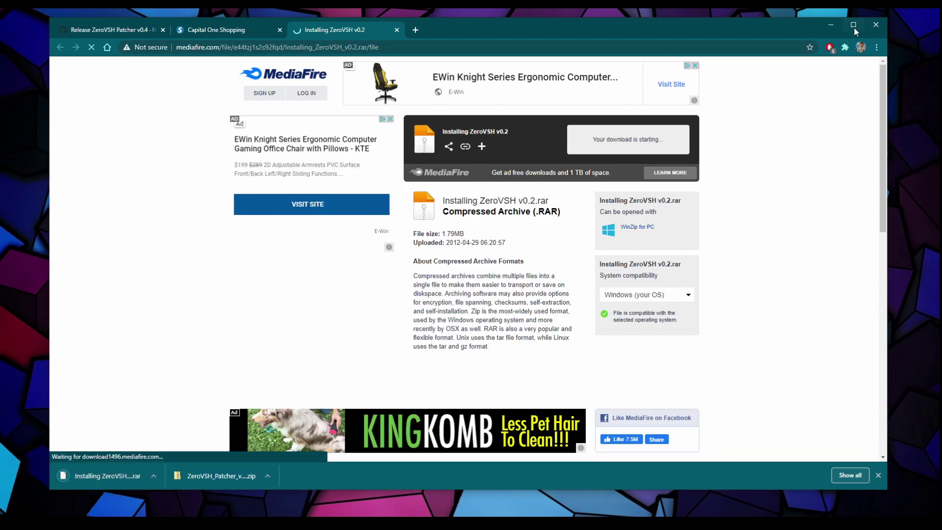
- Show the downloaded ZeroVSH Patcher zip in its folder and minimize the browser
left_click(830, 25)
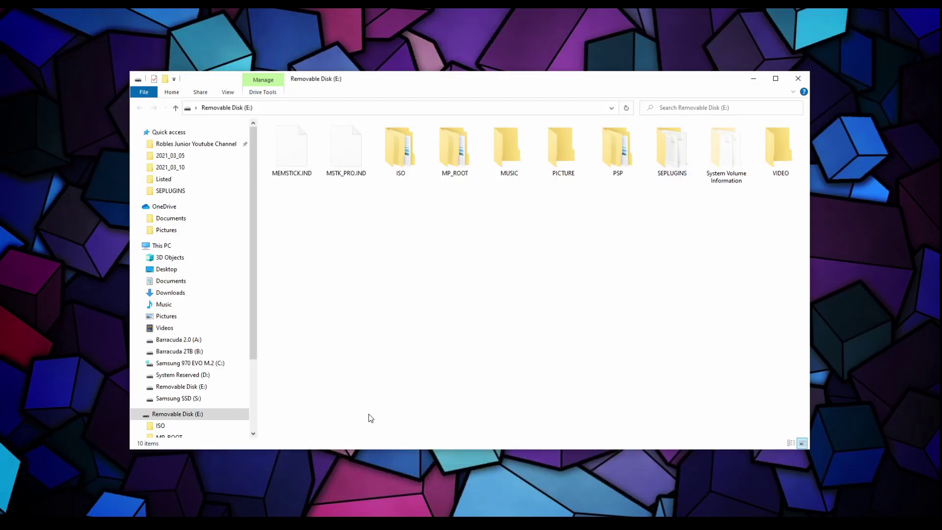
left_click(471, 483)
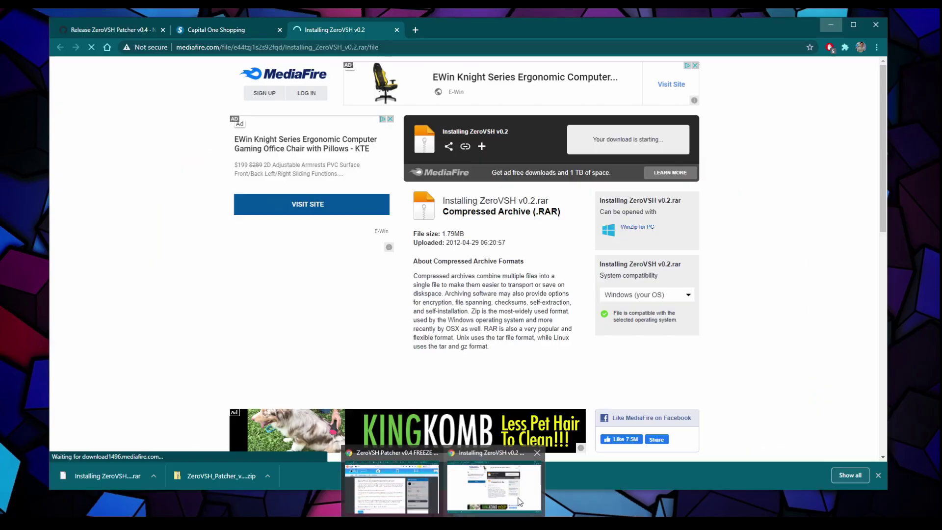
left_click(267, 474)
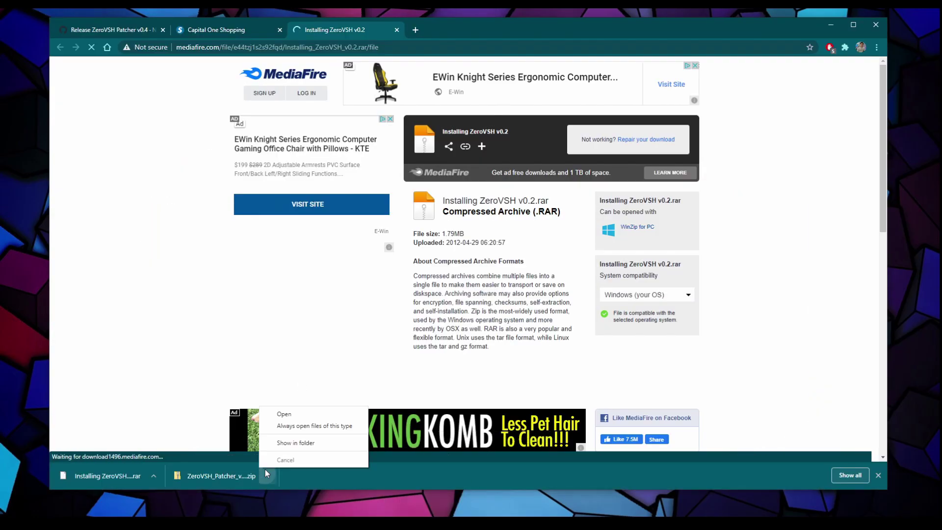
left_click(282, 441)
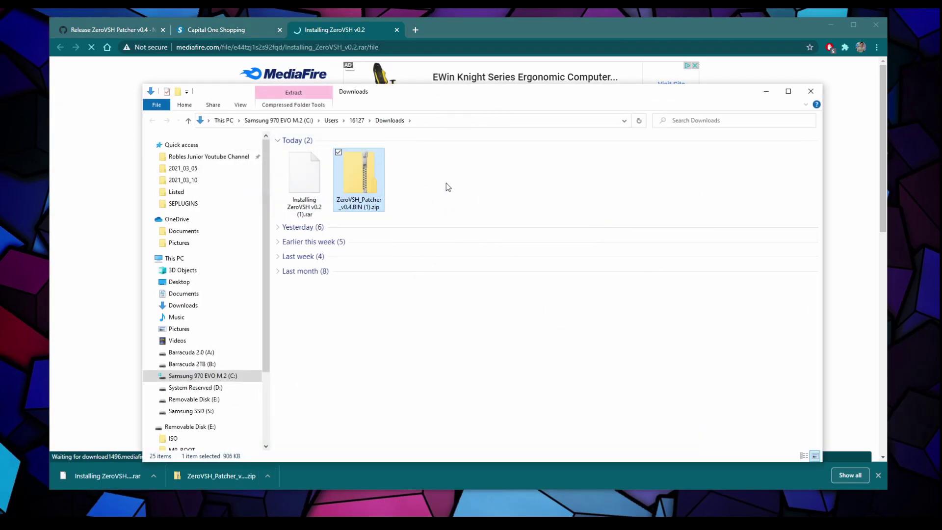
left_click(829, 25)
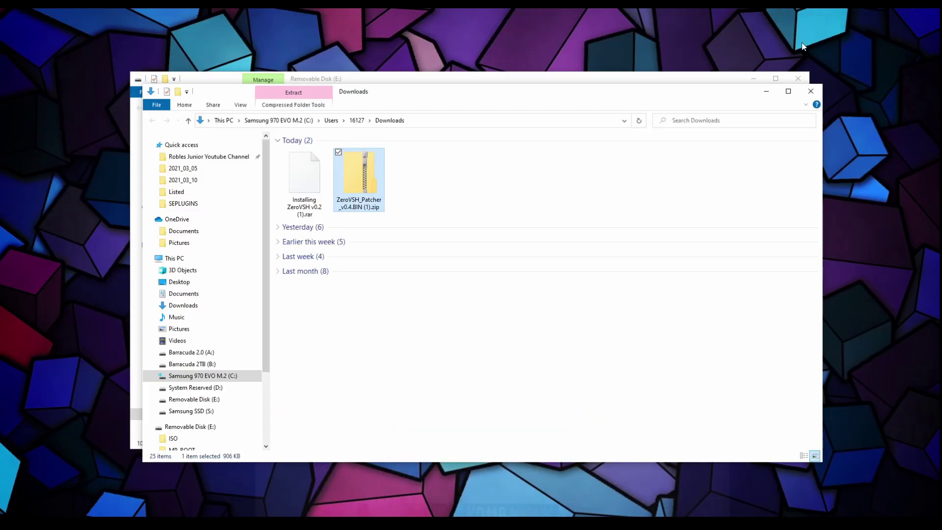
- Minimize the Removable Disk (E:) window and reposition the Downloads window on the desktop
left_click_drag(642, 87, 649, 96)
left_click_drag(740, 78, 695, 69)
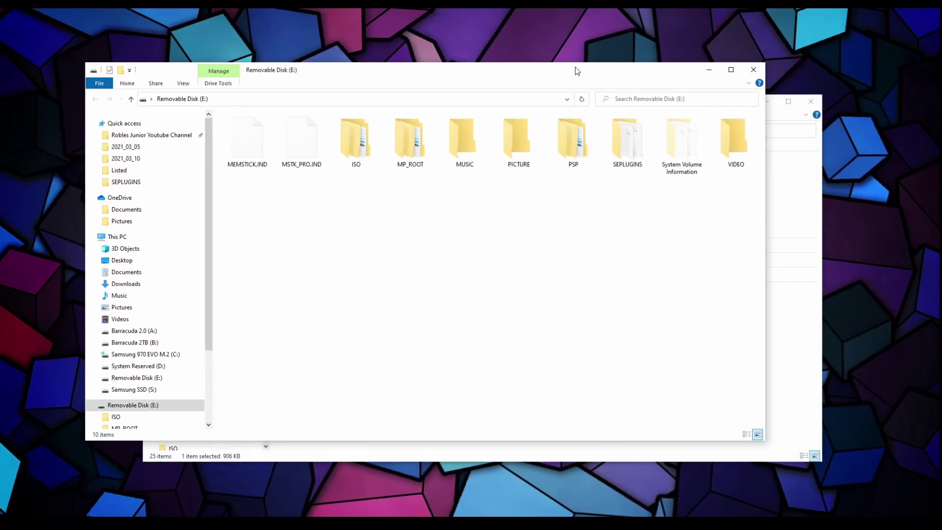
left_click_drag(674, 71, 697, 66)
left_click(731, 65)
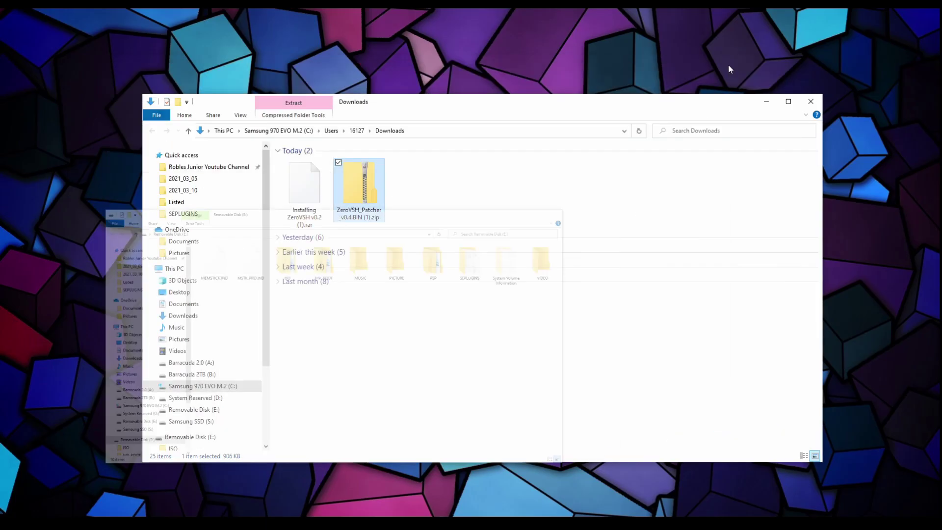
left_click_drag(650, 105, 633, 101)
left_click(387, 229)
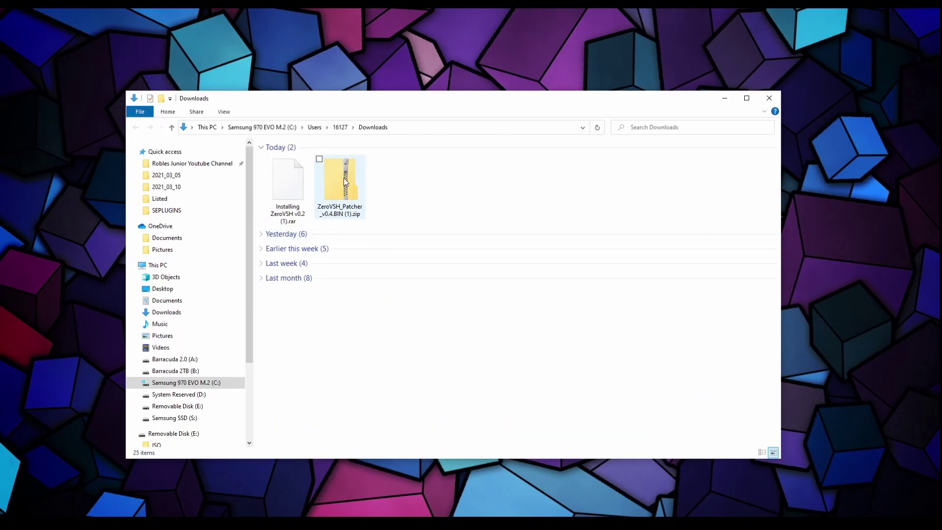
- Extract ZeroVSH_Patcher_v0.4.BIN (1).zip into its own folder with 7-Zip and move the extracted folder to the desktop
right_click(345, 184)
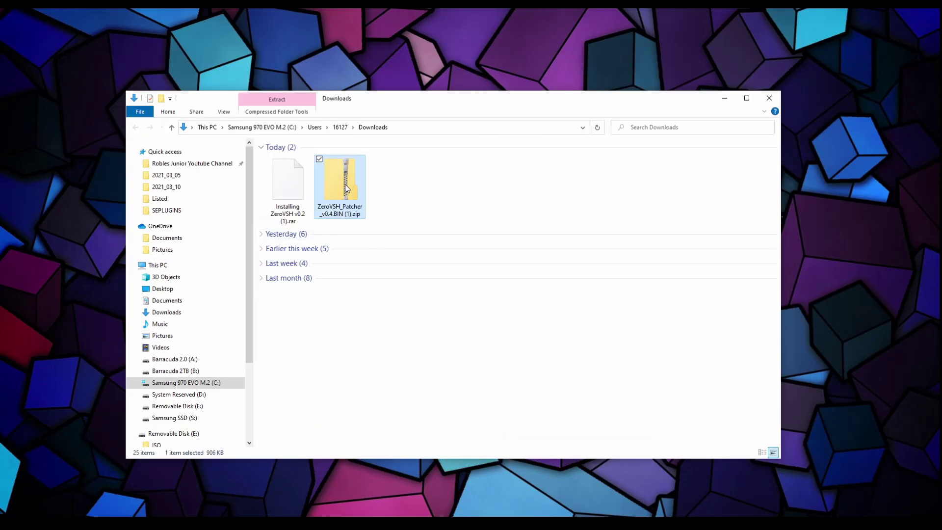
mouse_move(285, 227)
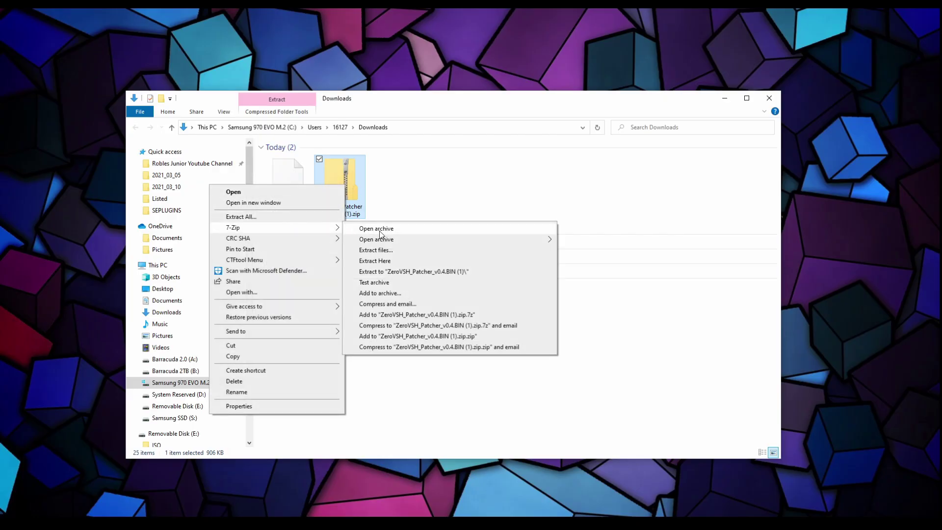
left_click(388, 251)
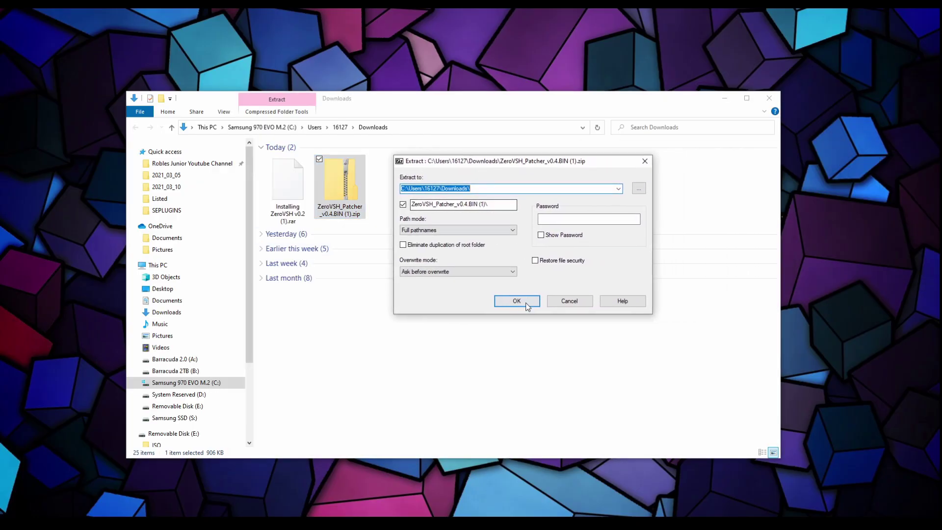
left_click(509, 301)
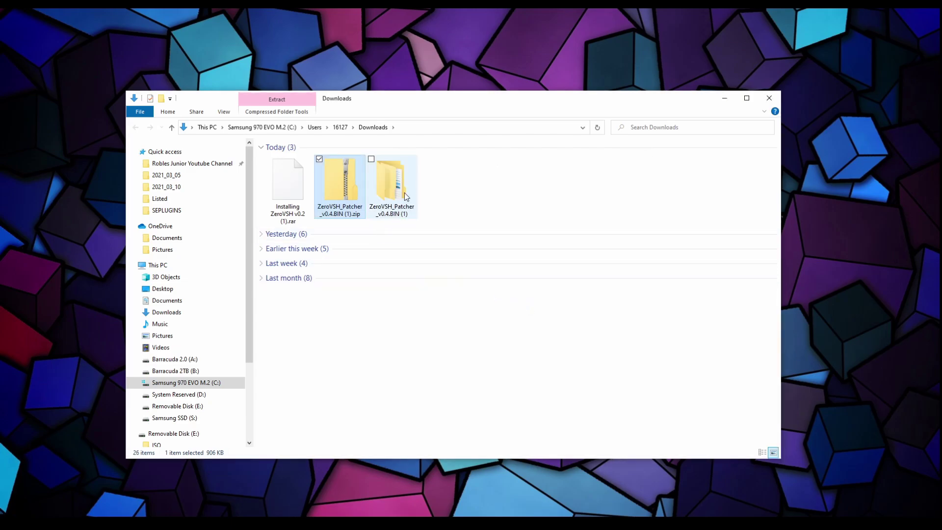
left_click_drag(392, 195, 822, 111)
left_click(698, 101)
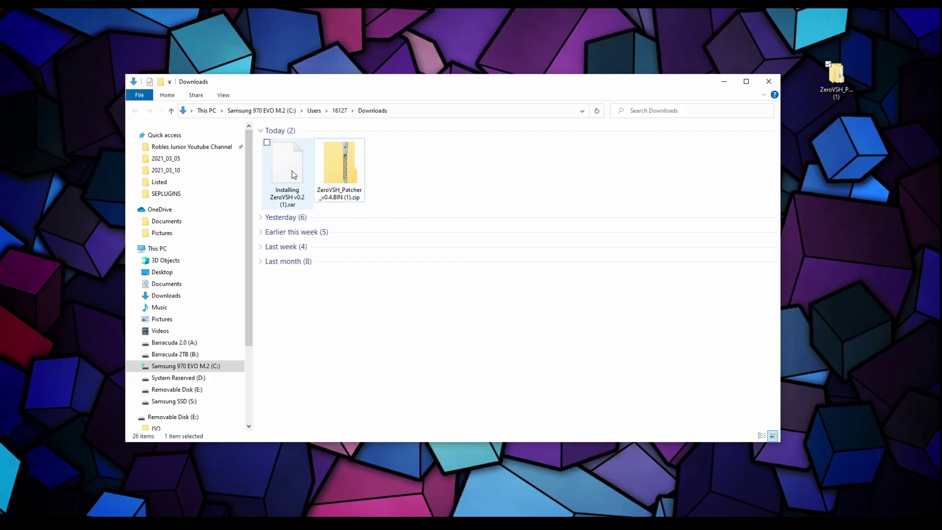
- Extract Installing ZeroVSH v0.2 (1).rar into its own folder within Downloads using 7-Zip
right_click(292, 170)
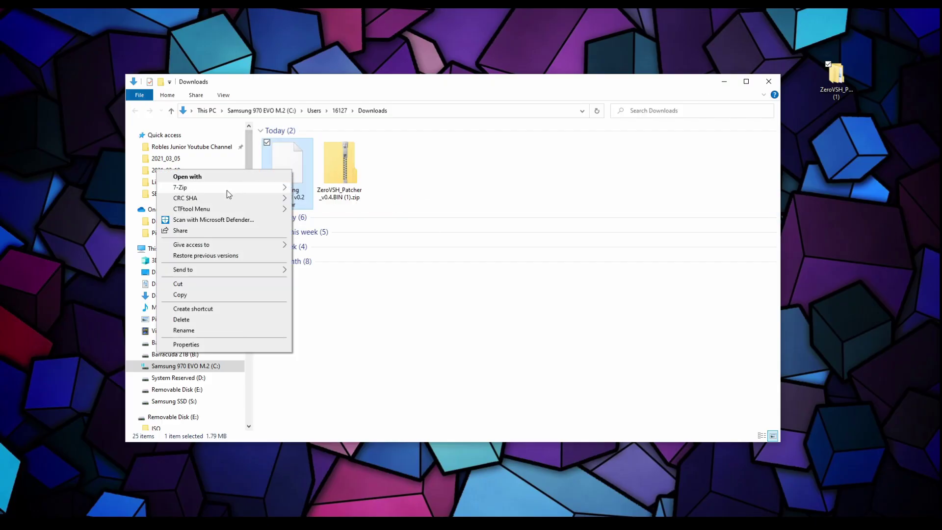
mouse_move(234, 190)
left_click(346, 210)
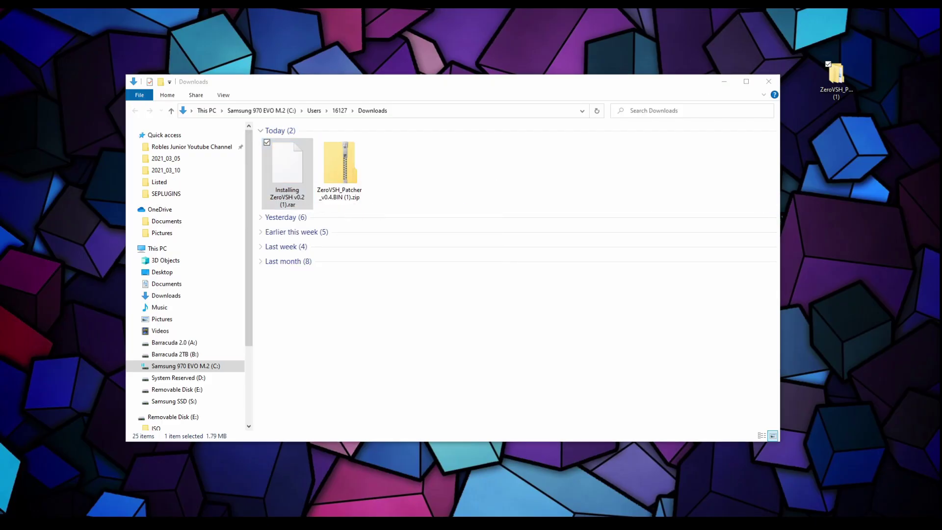
left_click(447, 296)
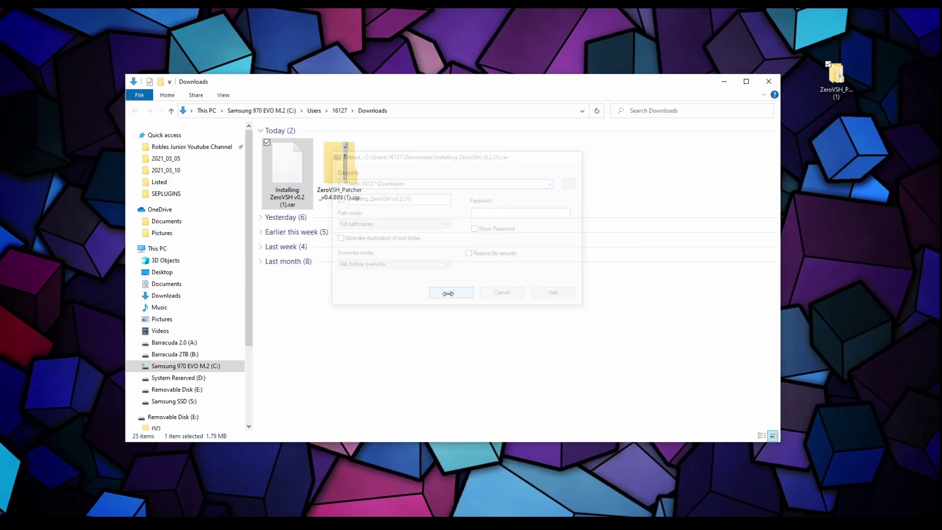
left_click(465, 187)
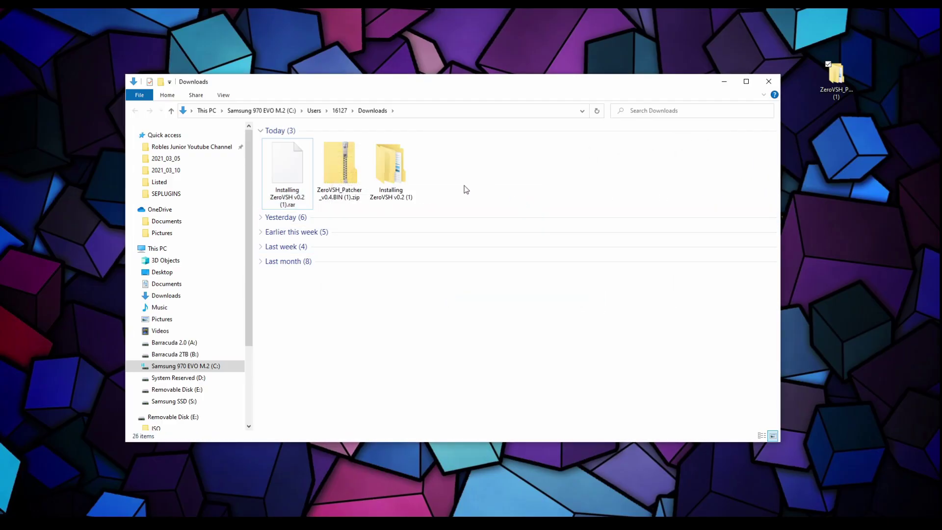
- Go through the extracted Installing ZeroVSH v0.2 folders to cfw6.60, showing their contents as large icons
double_click(399, 167)
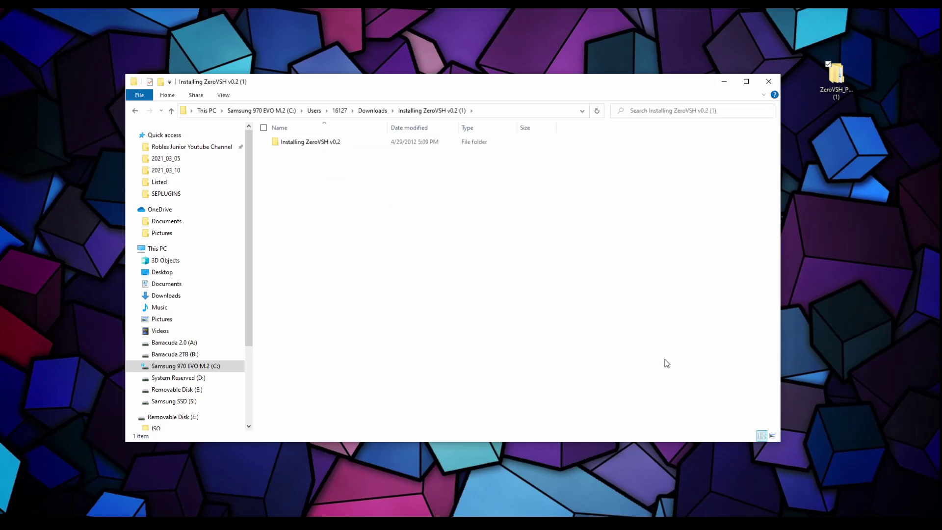
left_click(772, 435)
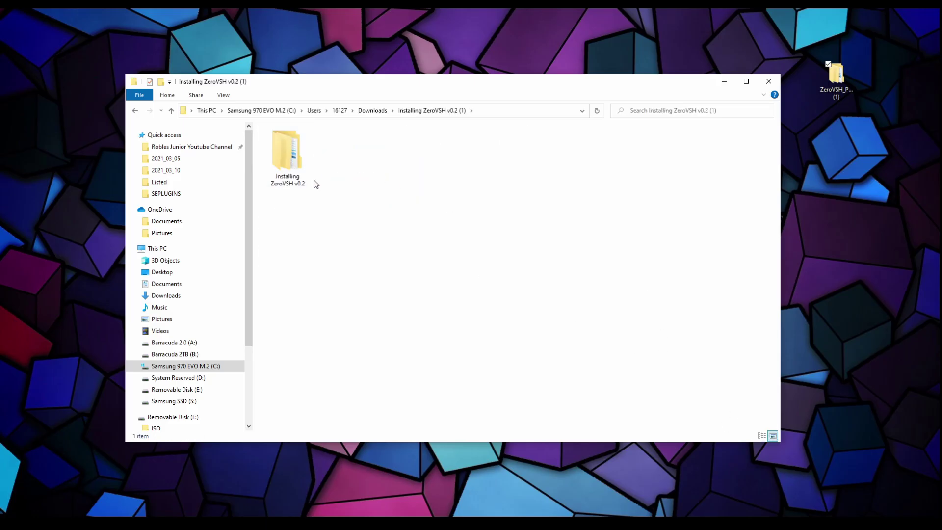
left_click(290, 154)
double_click(291, 154)
left_click(772, 435)
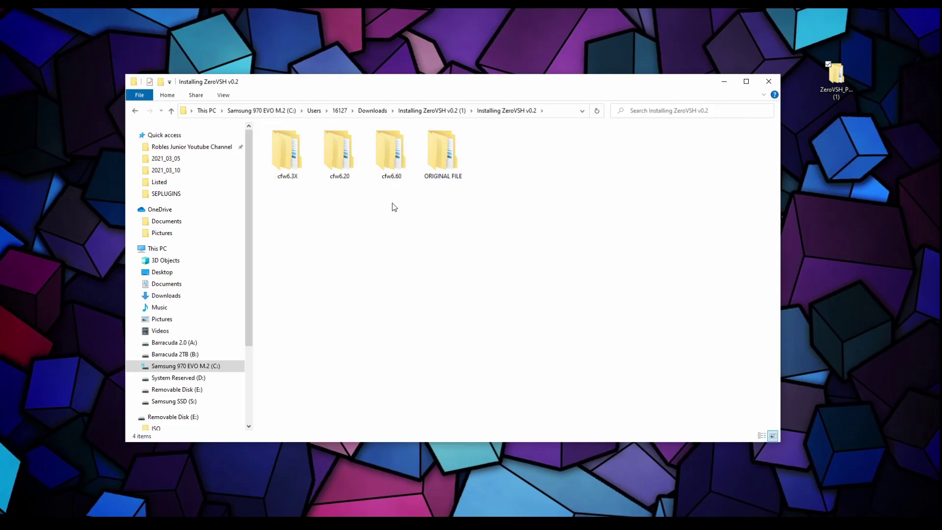
double_click(385, 144)
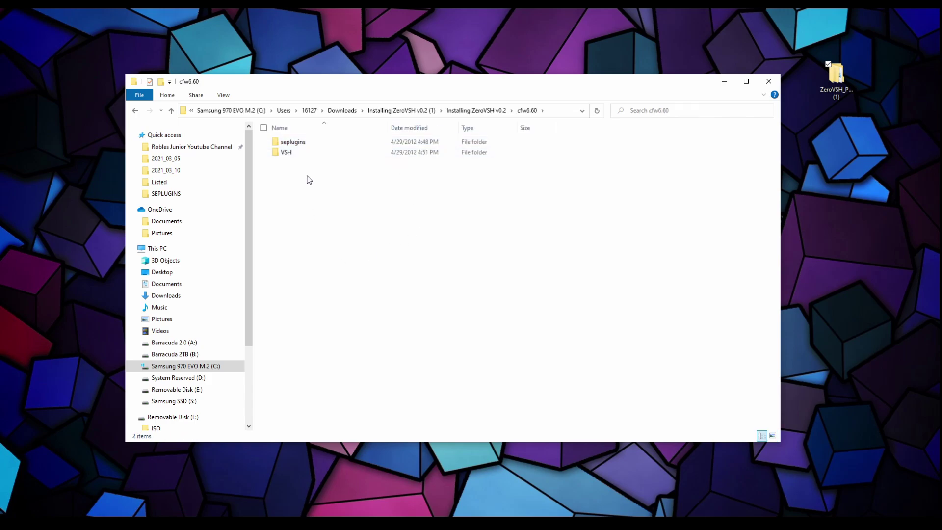
- Show the cfw6.60 contents as large icons and move the VSH folder to the desktop
key("ctrl+shift+2")
left_click_drag(443, 83, 418, 79)
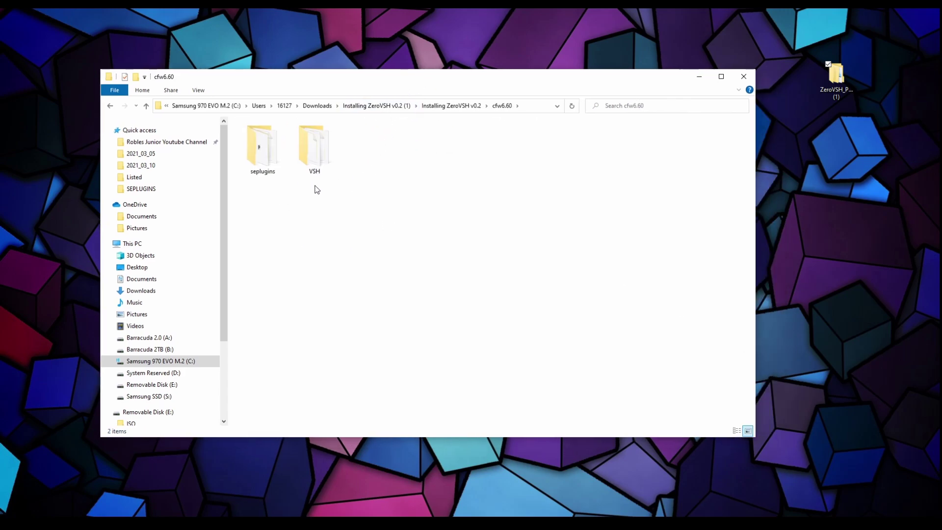
left_click_drag(313, 165, 810, 193)
- Bring back the Removable Disk (E:) window and move it aside to keep the desktop folders accessible
left_click(605, 221)
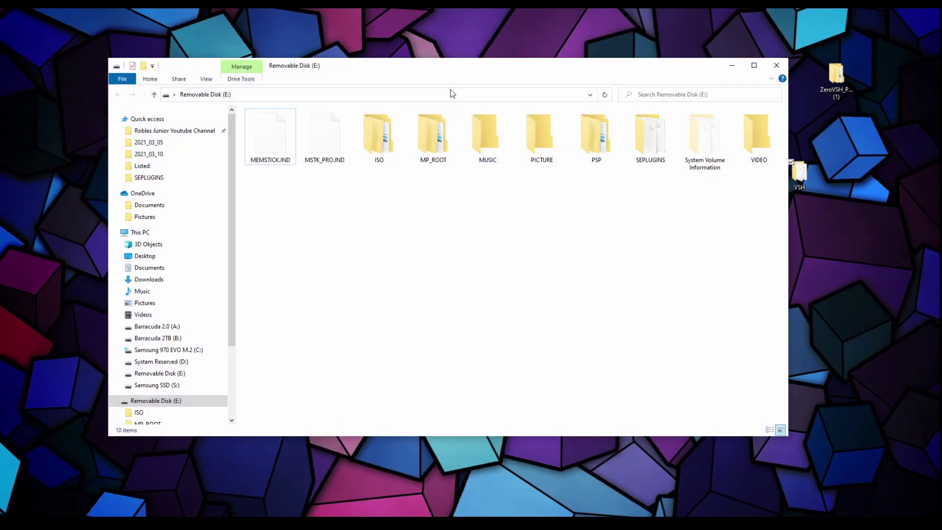
left_click_drag(461, 73, 399, 61)
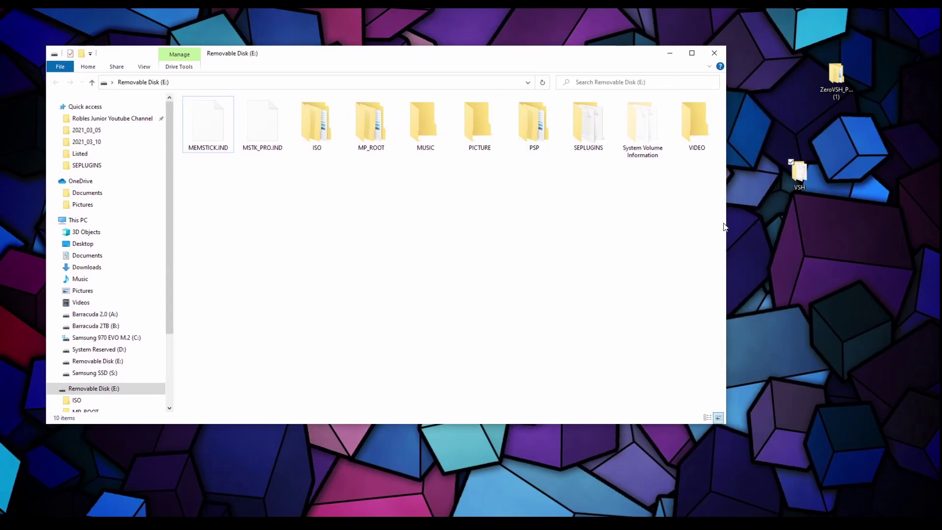
left_click_drag(725, 227, 718, 222)
left_click_drag(599, 62, 546, 63)
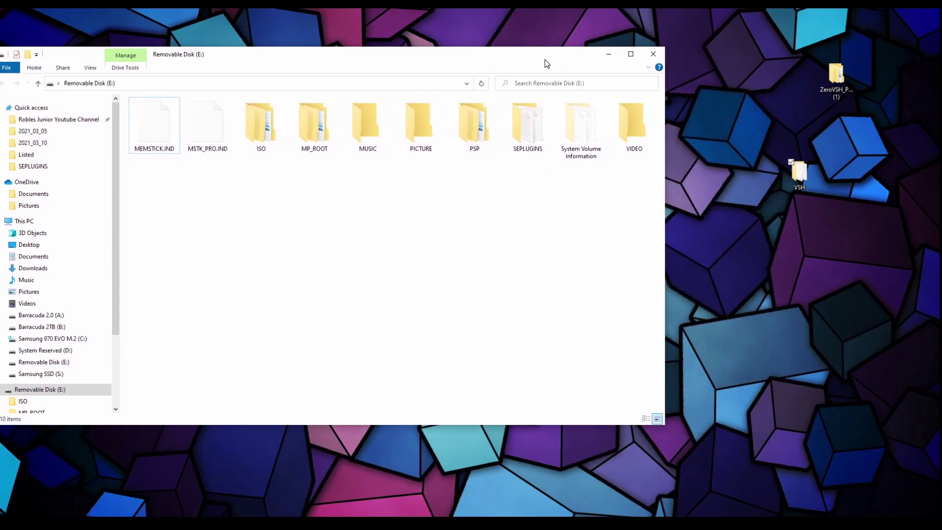
- Open the ZeroVSH Patcher folder on the desktop and go through ZeroVSH_Patcher_v0.4[BIN] into its bin folder
left_click_drag(835, 74, 769, 77)
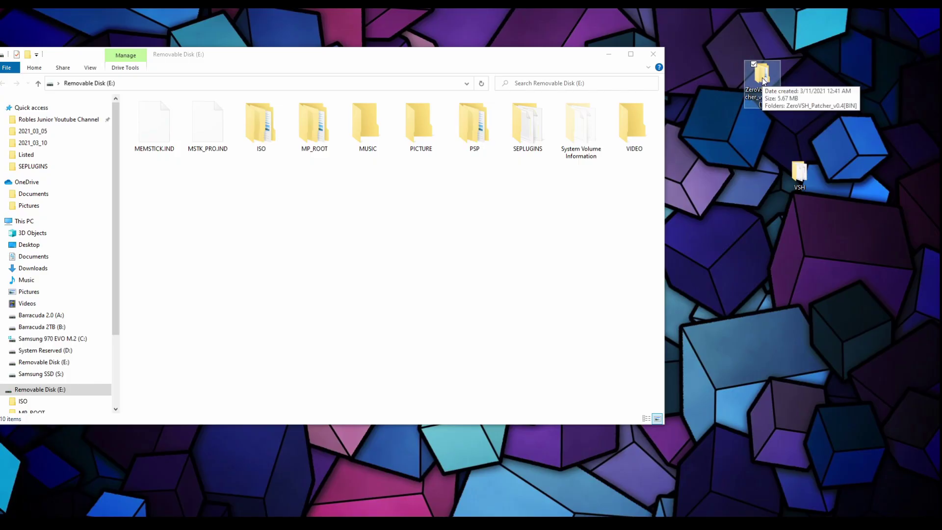
double_click(761, 78)
left_click_drag(376, 71, 516, 60)
left_click(810, 421)
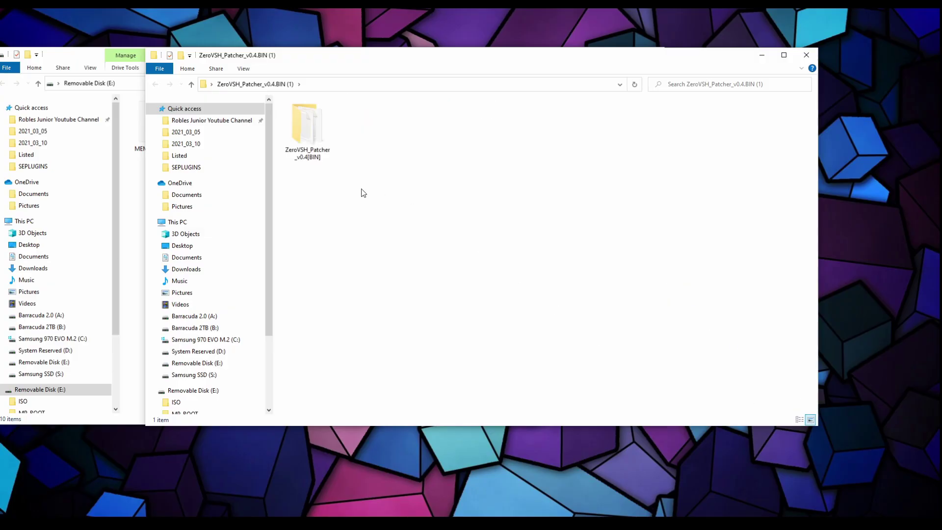
double_click(314, 128)
left_click(810, 419)
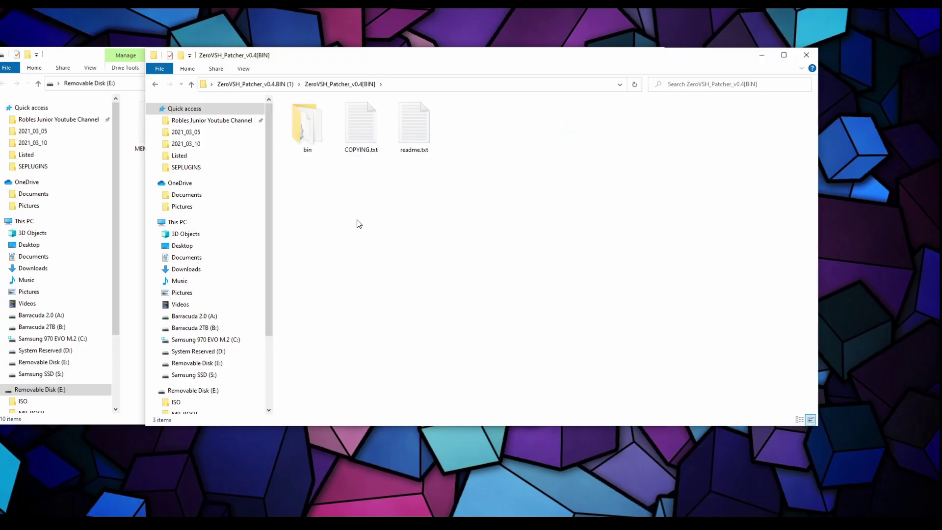
double_click(312, 127)
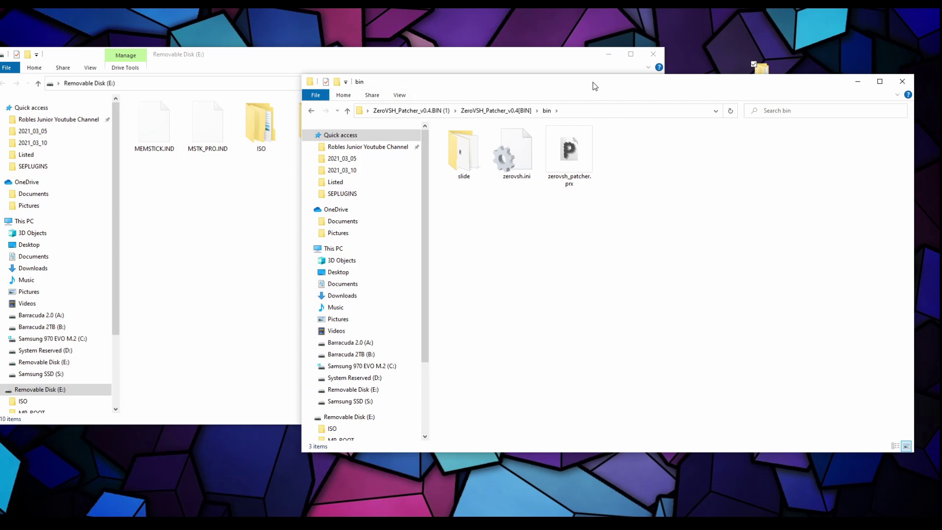
- Copy zerovsh.ini and zerovsh_patcher.prx from the bin folder and bring the Removable Disk (E:) window forward
left_click_drag(593, 83, 608, 64)
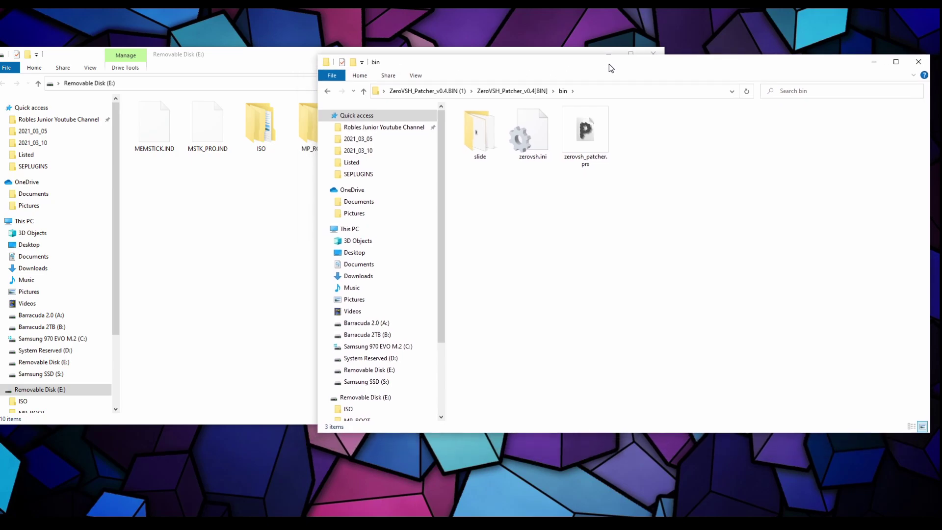
left_click(531, 146)
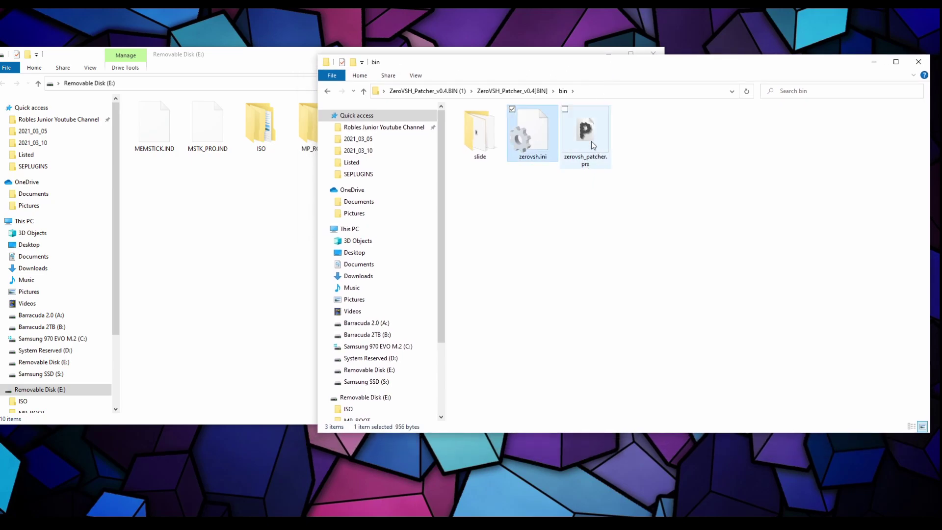
left_click(591, 142, "ctrl")
right_click(529, 144)
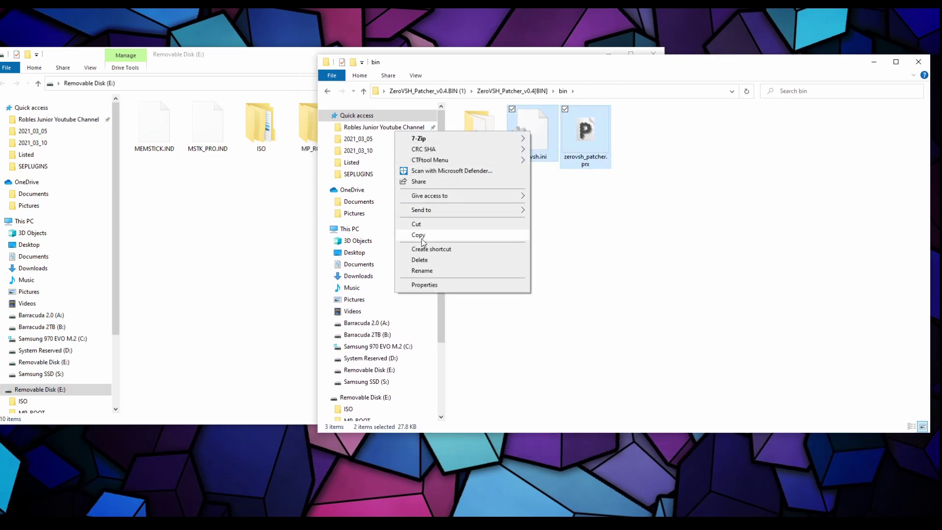
left_click(422, 238)
left_click_drag(488, 52, 536, 61)
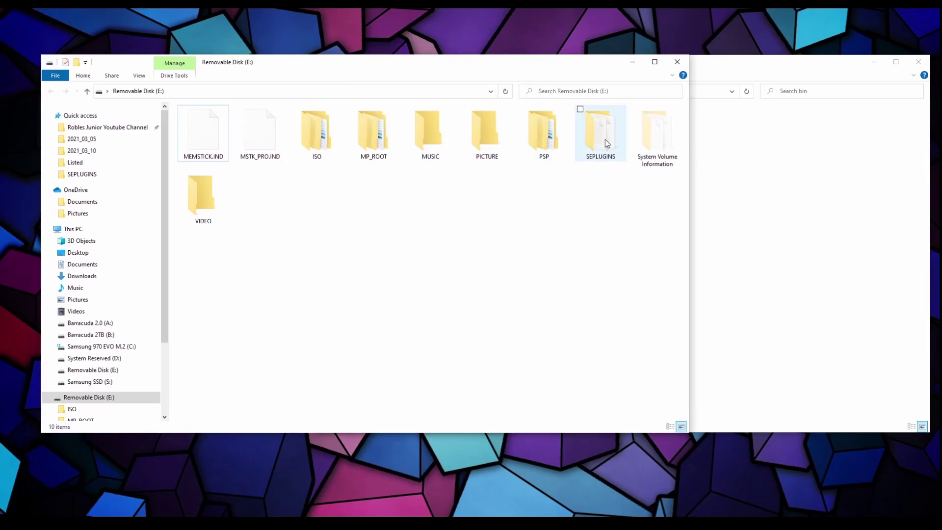
- Check the options for creating a new folder in the root of Removable Disk (E:)
mouse_move(604, 139)
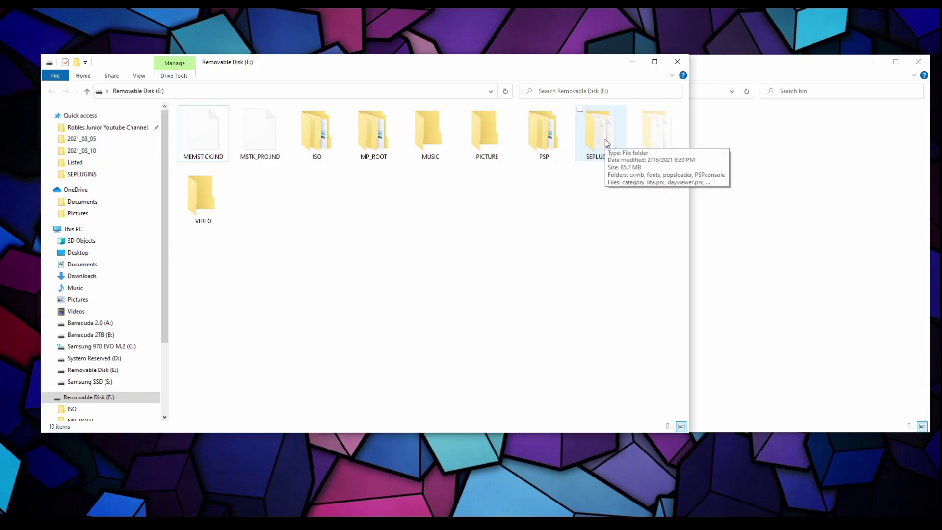
right_click(576, 204)
mouse_move(549, 332)
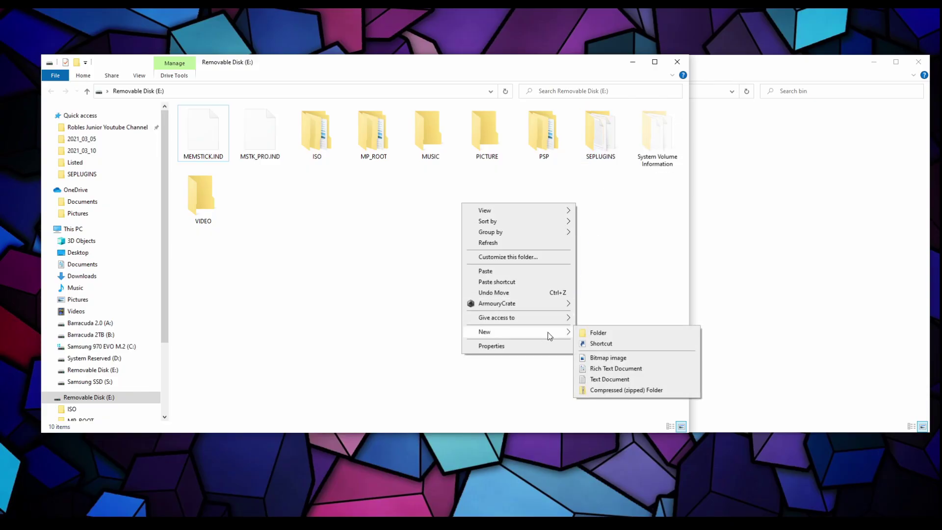
left_click(590, 275)
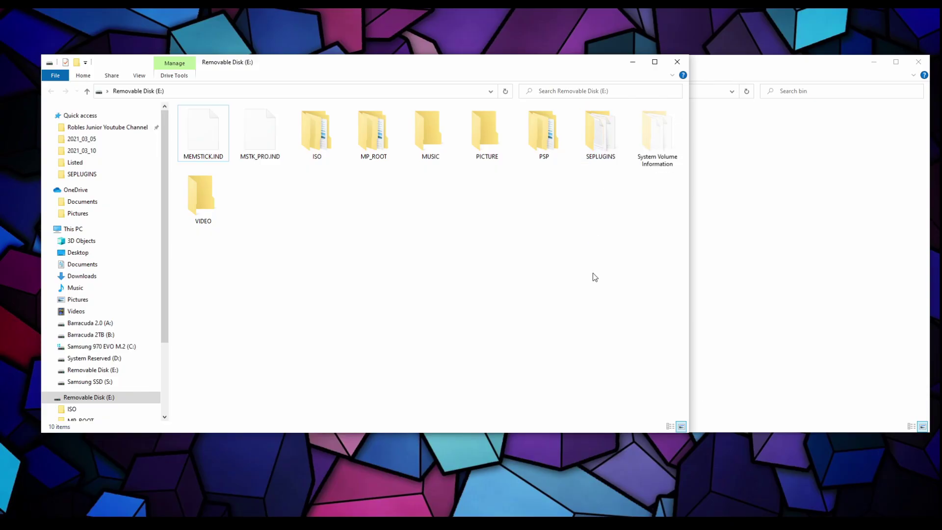
- Open the SEPLUGINS folder and paste the two copied ZeroVSH files, skipping those that already exist there
double_click(584, 142)
scroll(536, 279, "down", 3)
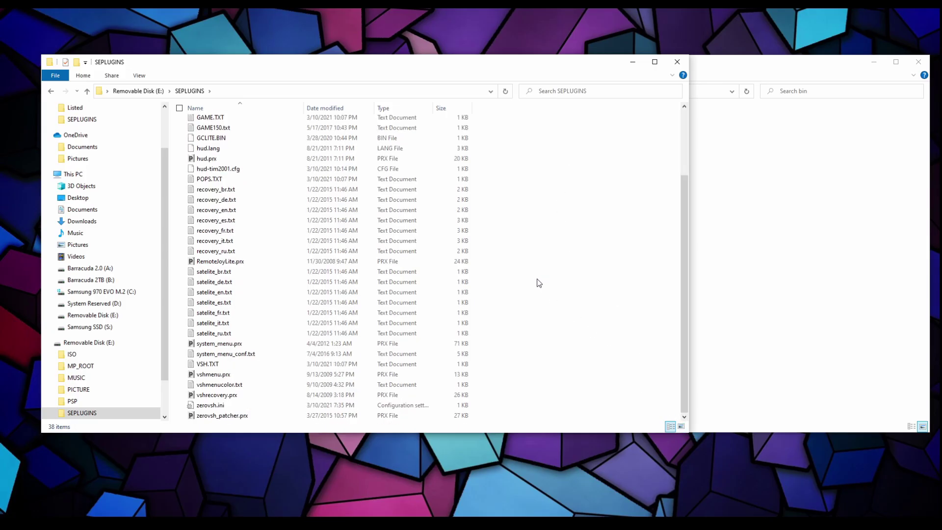
right_click(556, 214)
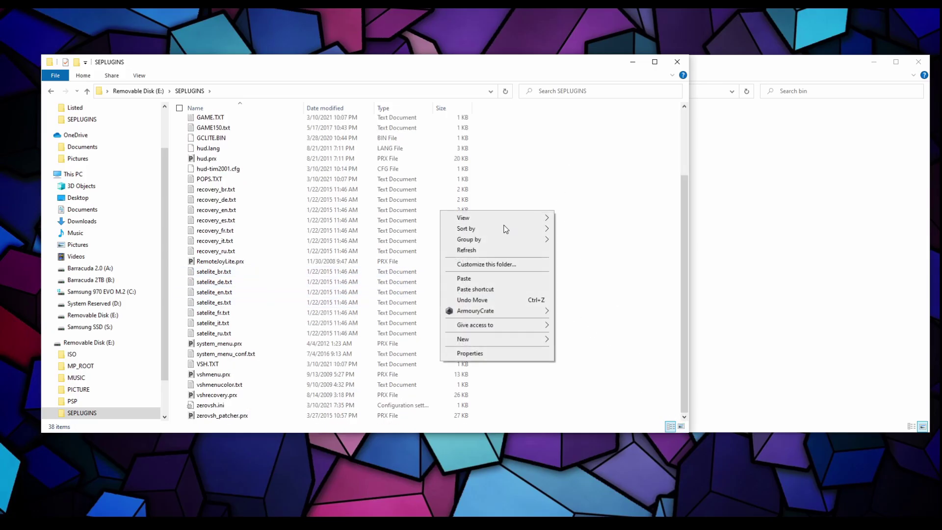
left_click(480, 280)
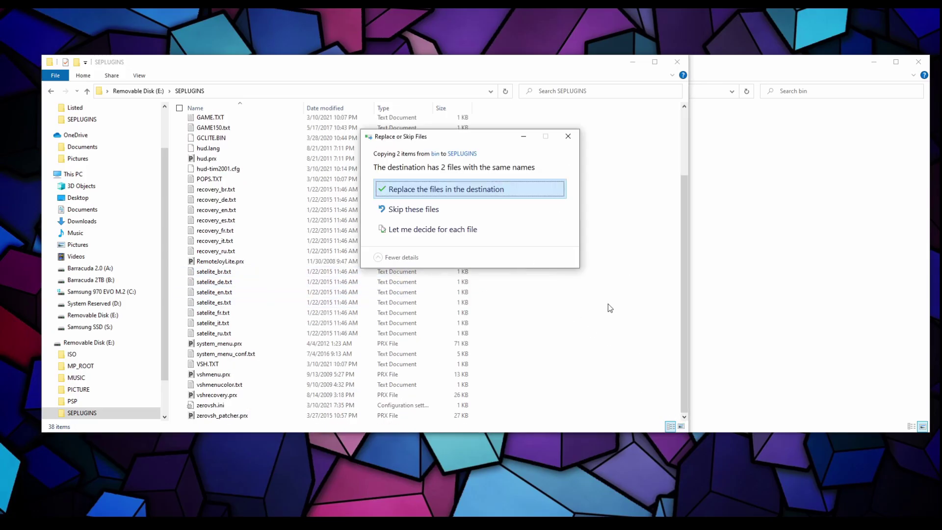
left_click(515, 210)
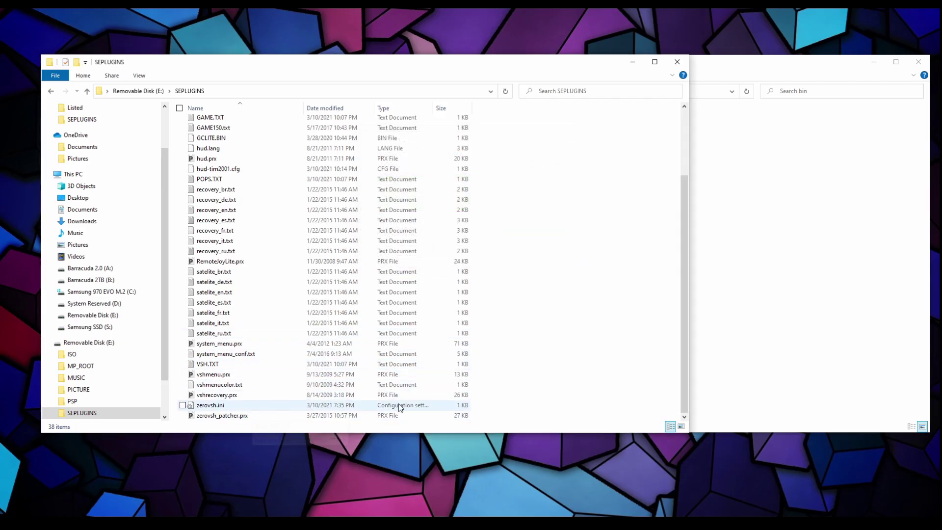
- Show the SEPLUGINS contents as large icons, open zerovsh.ini and point out its SlidePlugin section
left_click(681, 426)
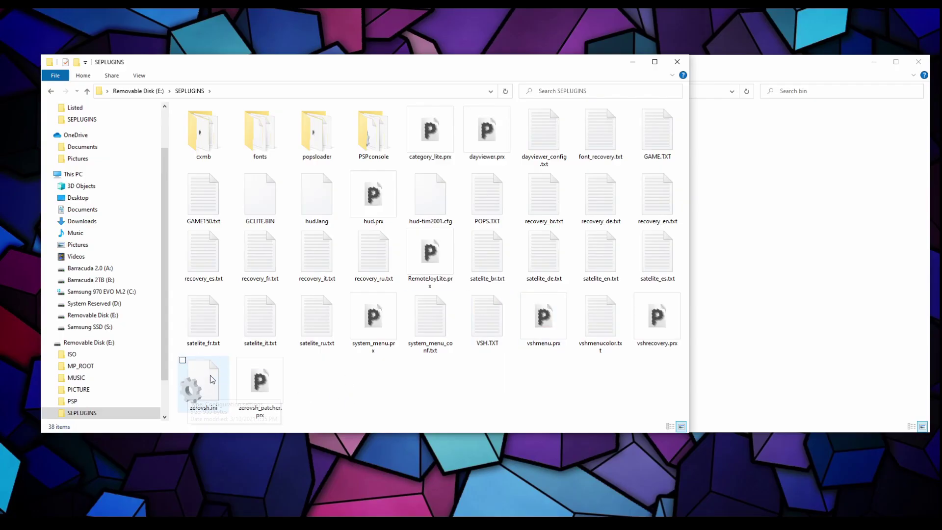
double_click(210, 388)
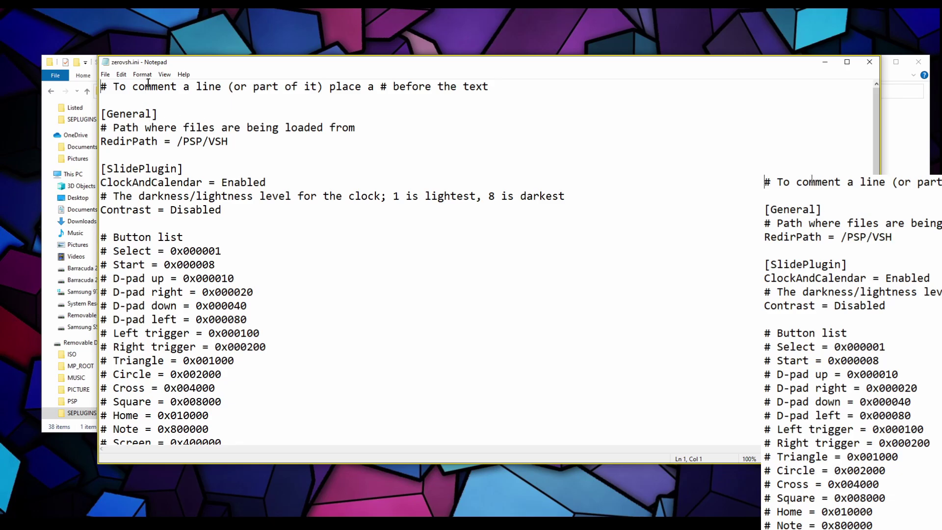
left_click_drag(109, 168, 185, 170)
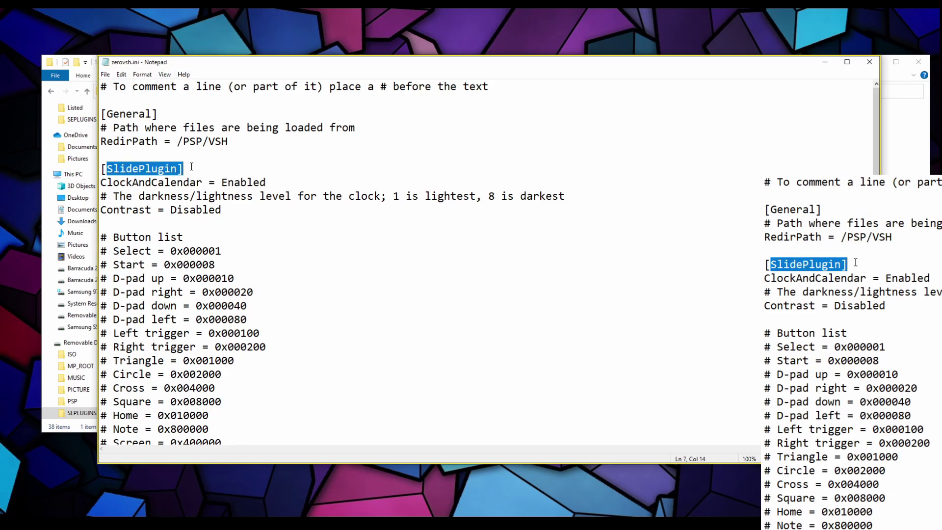
left_click(204, 175)
- Set ClockAndCalendar under SlidePlugin to Disabled and change it back to Enabled
left_click_drag(267, 182, 225, 182)
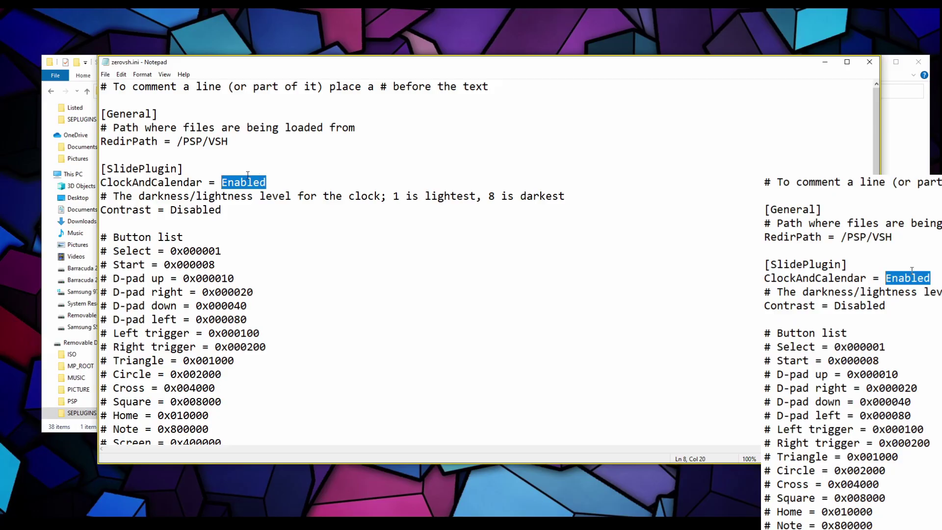
type("Disabled")
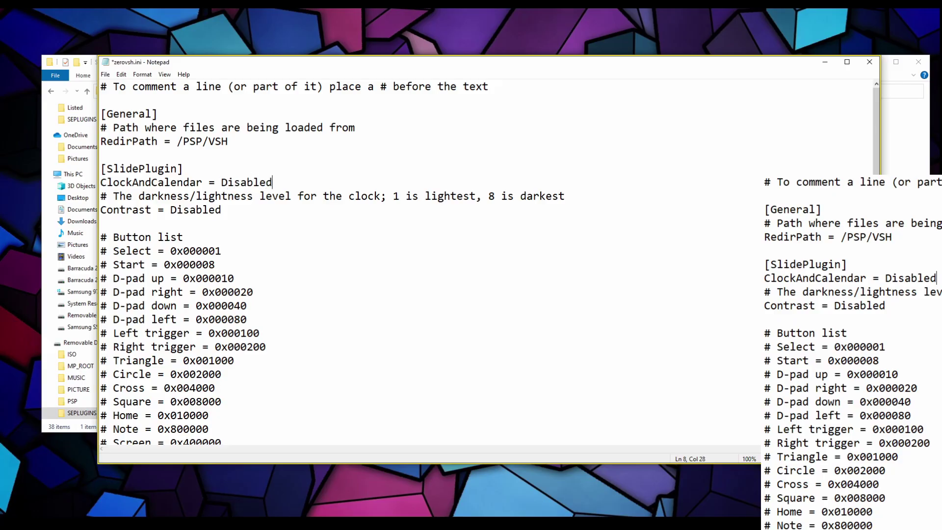
key("BackSpace")
key("BackSpace")
key("BackSpace")
key("BackSpace")
key("BackSpace")
key("BackSpace")
key("BackSpace")
key("BackSpace")
type("Enabled")
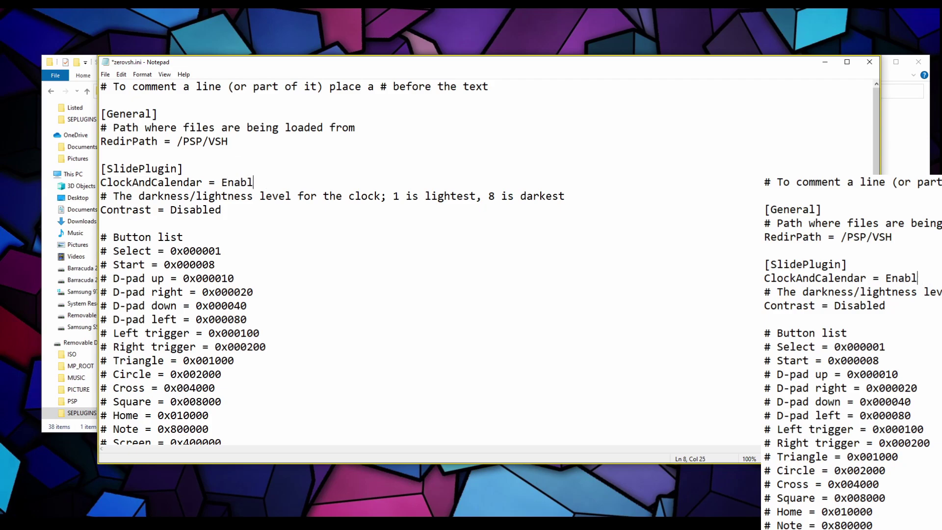
- Save zerovsh.ini and return to the SEPLUGINS folder
left_click(122, 74)
mouse_move(105, 74)
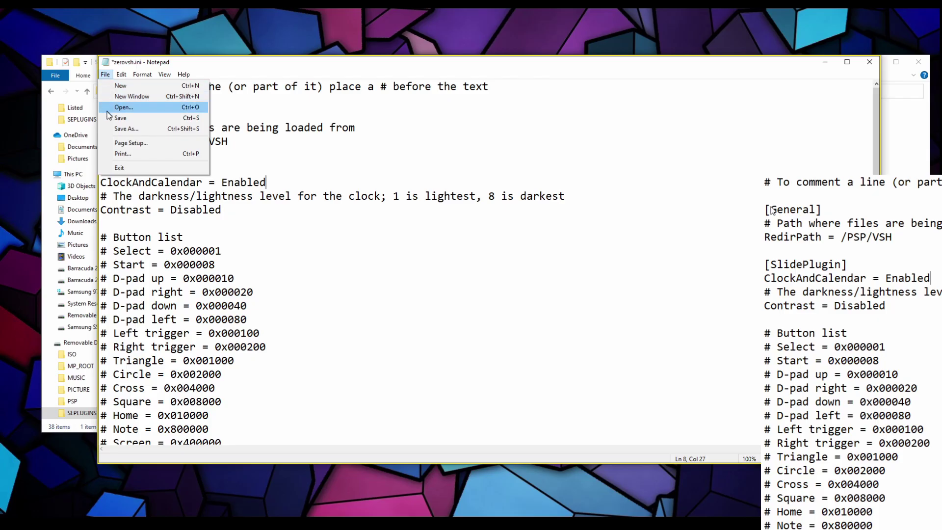
left_click(139, 118)
left_click(343, 165)
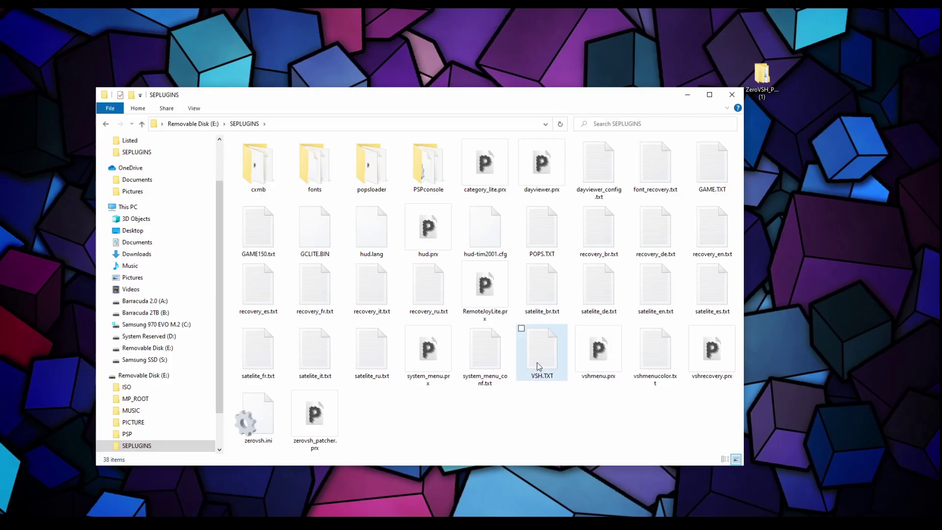
- Look briefly into VSH.TXT, close it and check the option for creating a new text document in SEPLUGINS
double_click(553, 373)
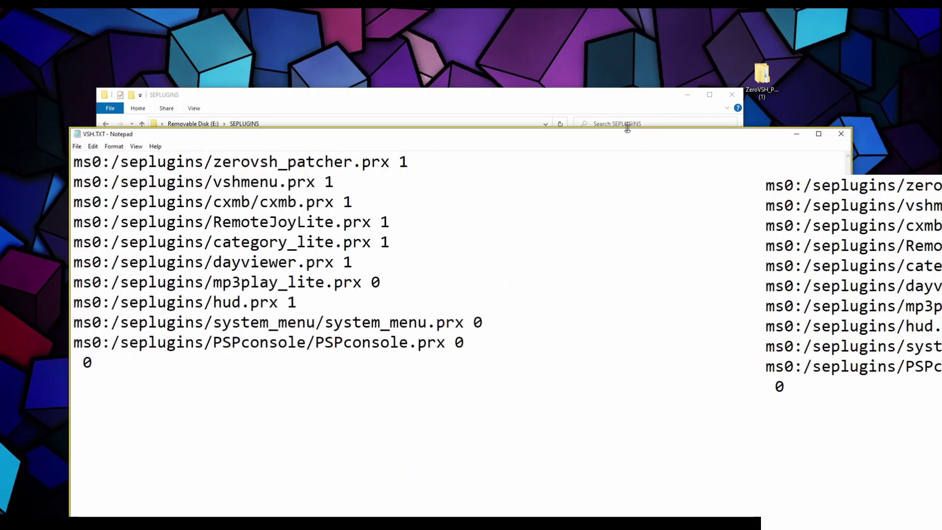
left_click(841, 134)
right_click(558, 399)
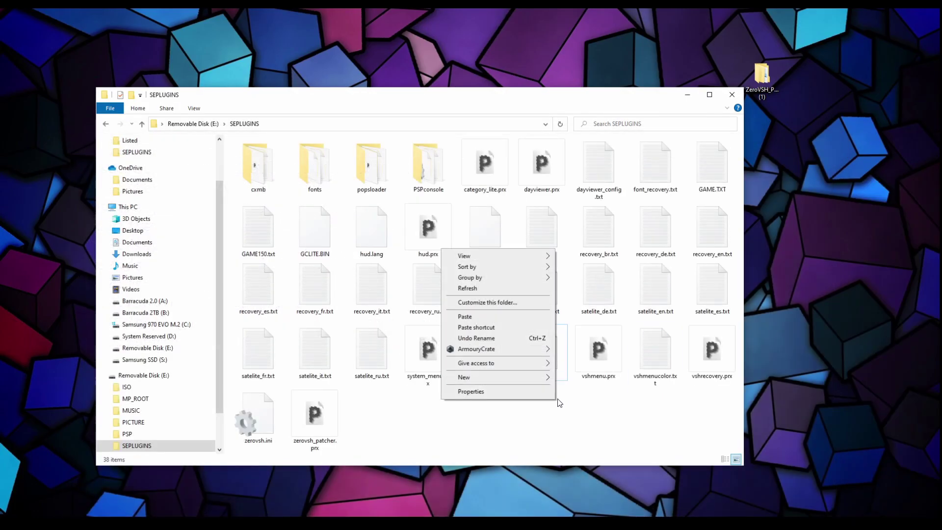
mouse_move(510, 379)
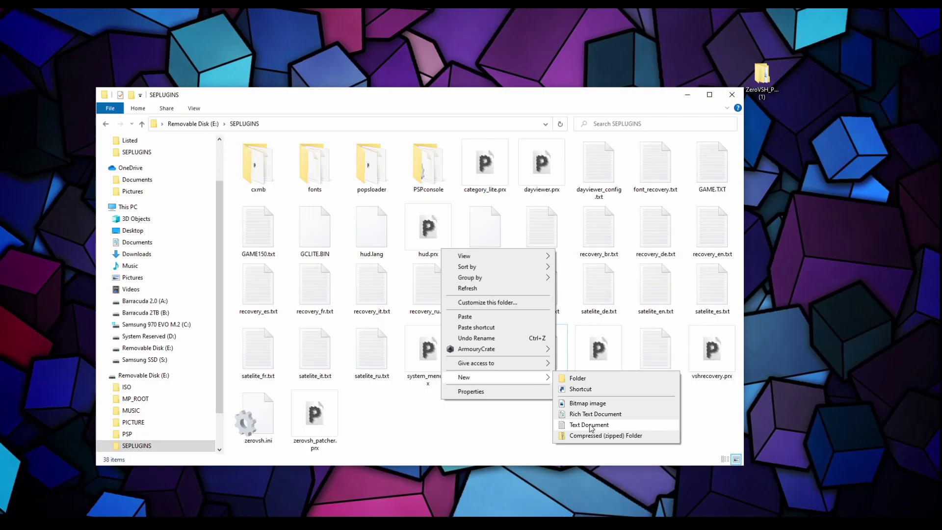
left_click(584, 420)
- Reopen VSH.TXT, examine the line ms0:/seplugins/zerovsh_patcher.prx 1 and close the file
double_click(555, 361)
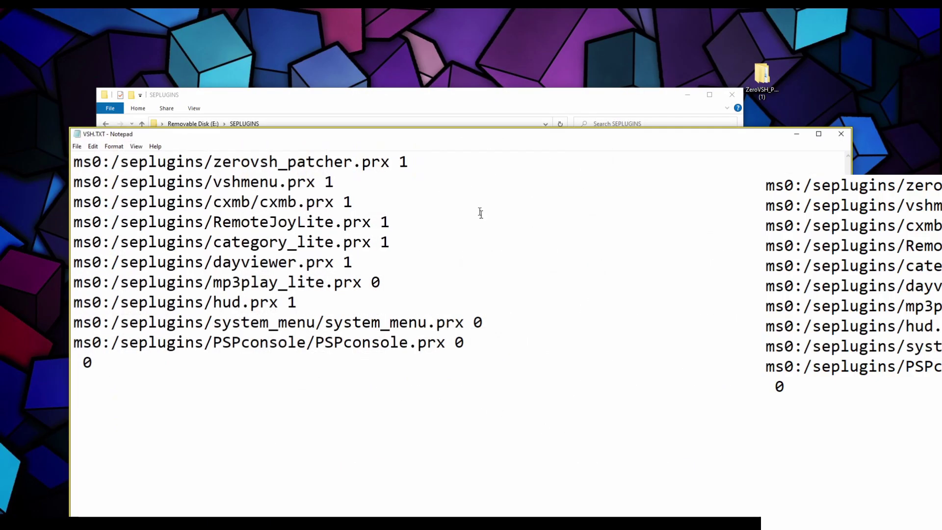
left_click_drag(315, 133, 315, 149)
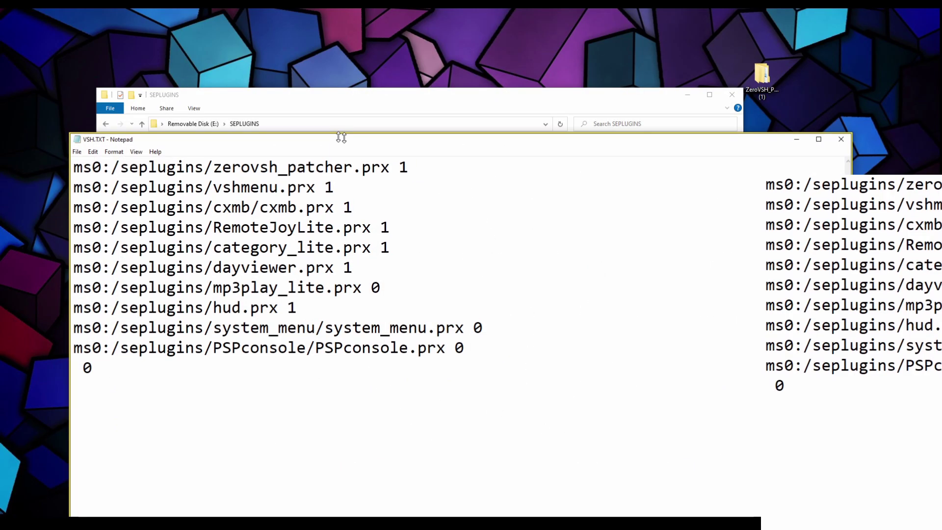
left_click_drag(394, 150, 472, 150)
left_click_drag(505, 178, 155, 175)
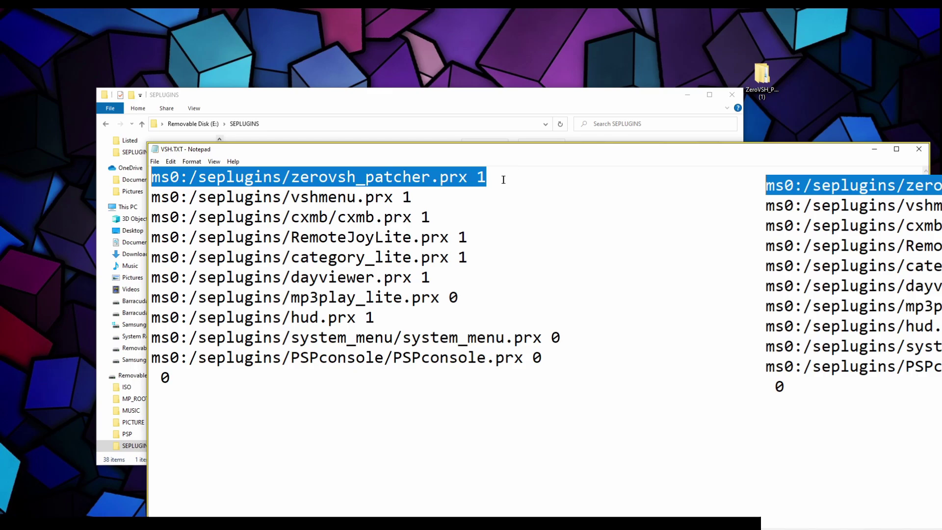
left_click_drag(472, 151, 438, 130)
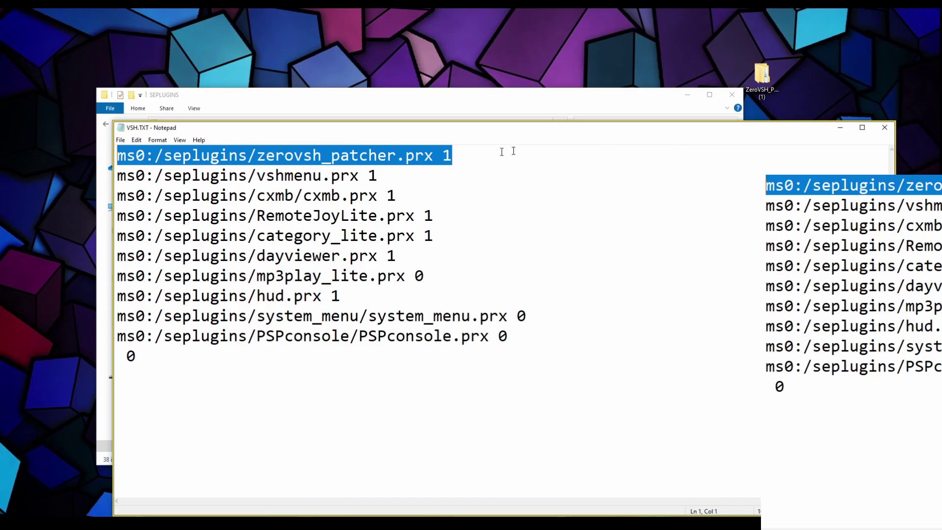
left_click(120, 140)
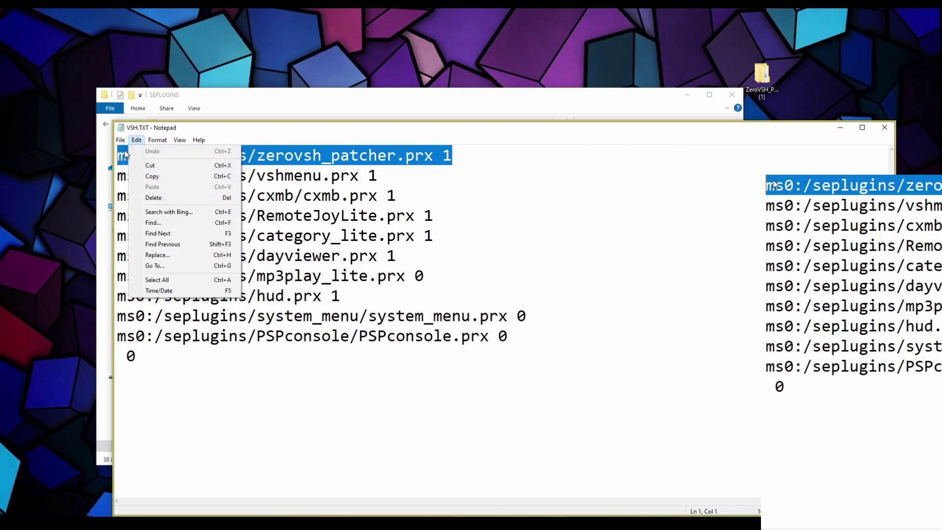
left_click(135, 183)
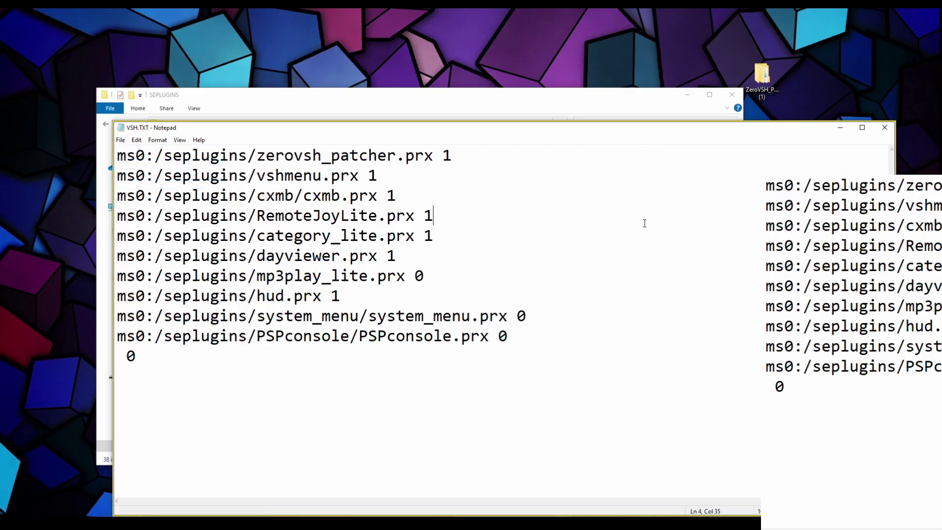
left_click(884, 127)
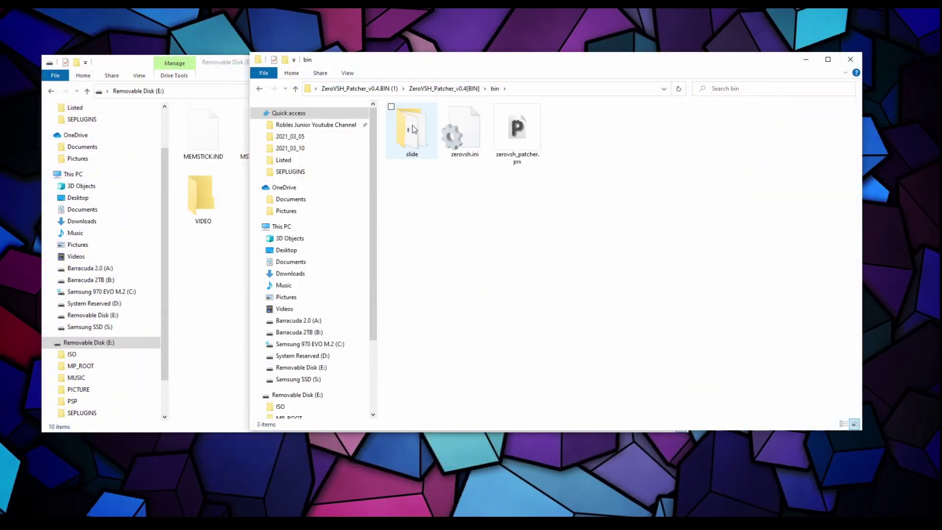
- Open the slide folder inside bin and copy netconf_bt_plugin_660.prx, slide_plugin_660.prx and slide_plugin_660.rco
double_click(397, 120)
left_click_drag(514, 56, 543, 61)
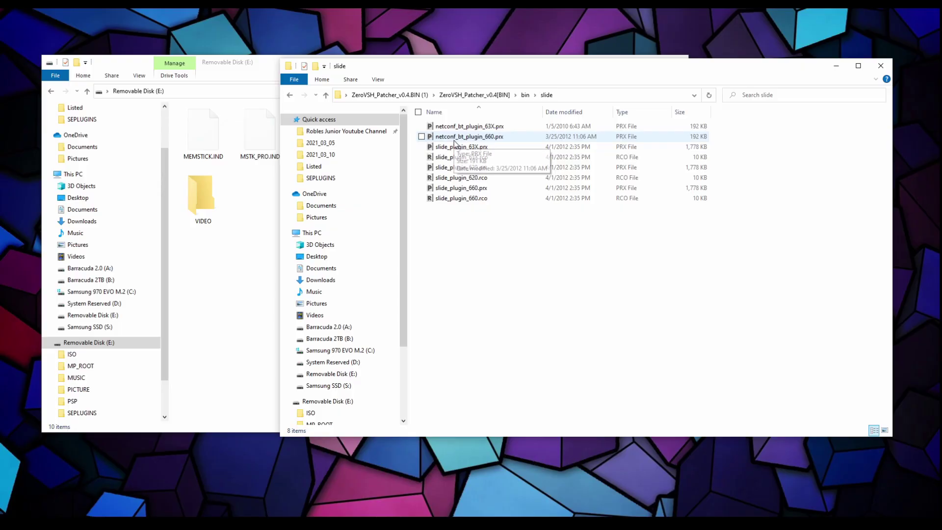
left_click(454, 140)
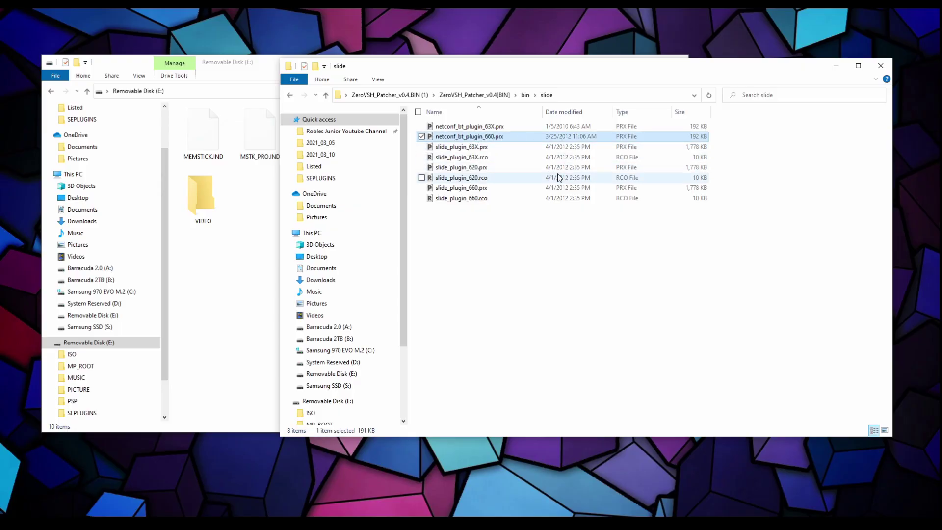
left_click(494, 191, "ctrl")
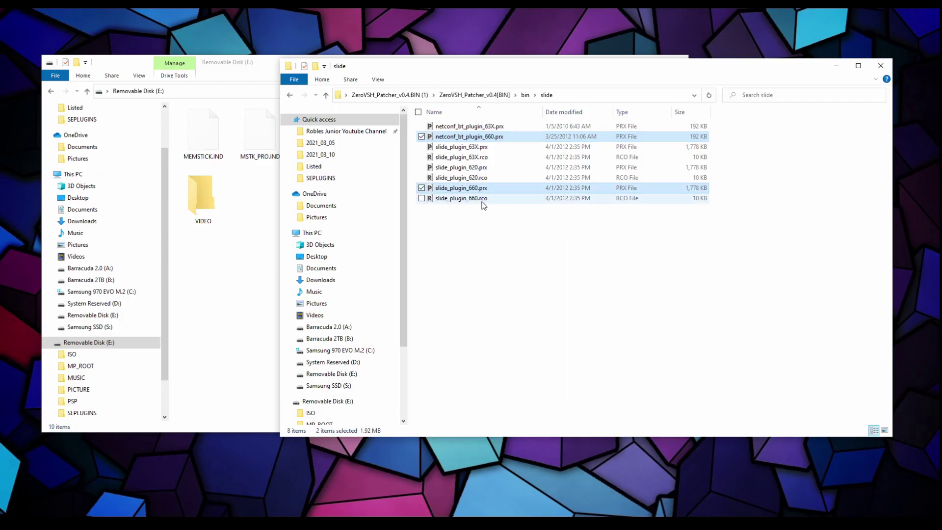
left_click(494, 201, "ctrl")
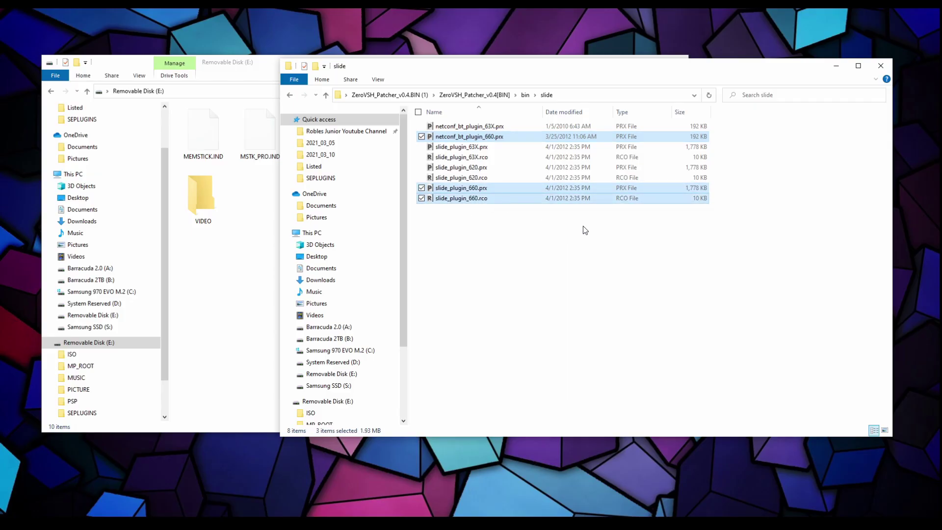
right_click(487, 137)
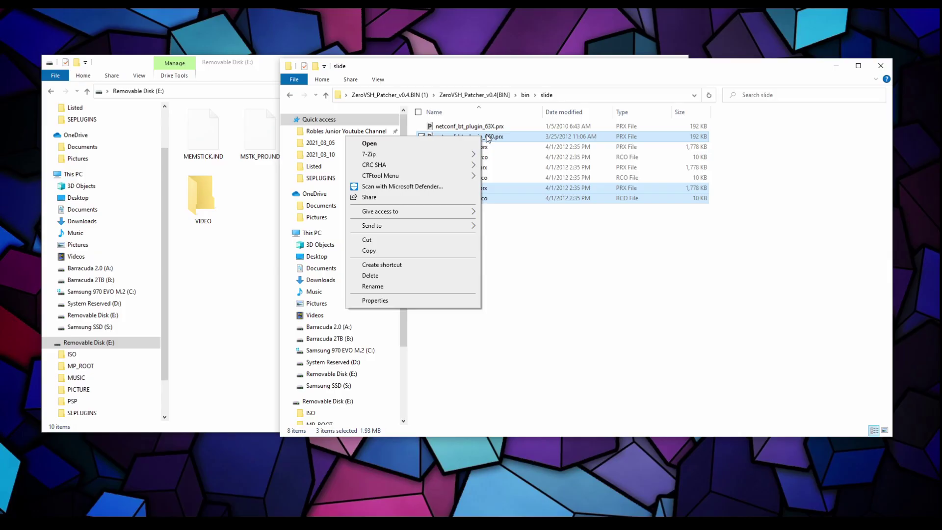
left_click(387, 250)
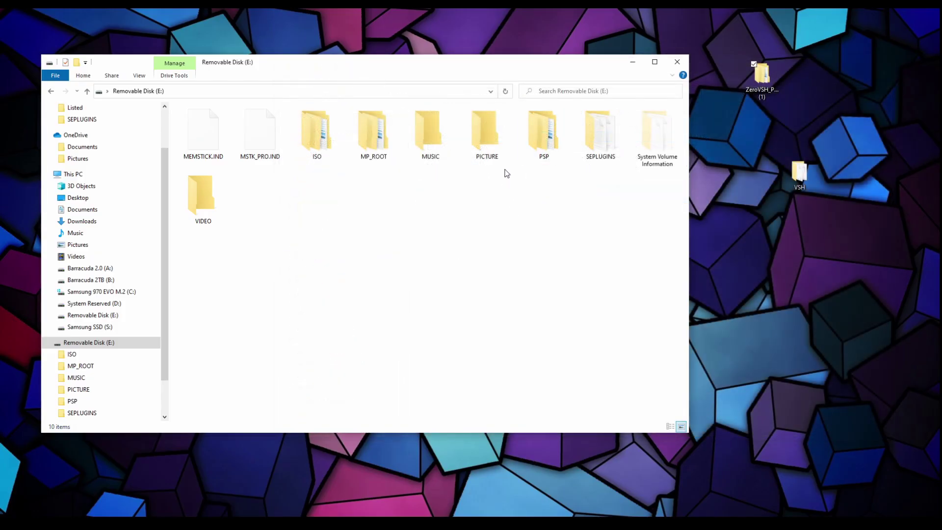
- Open the PSP folder on Removable Disk (E:) and check the options for creating a new folder beside VSH
double_click(533, 144)
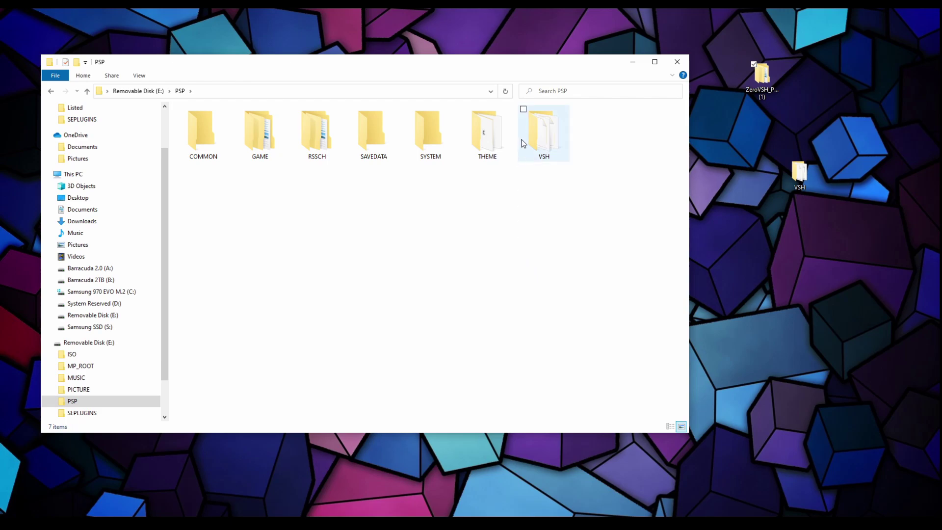
right_click(515, 200)
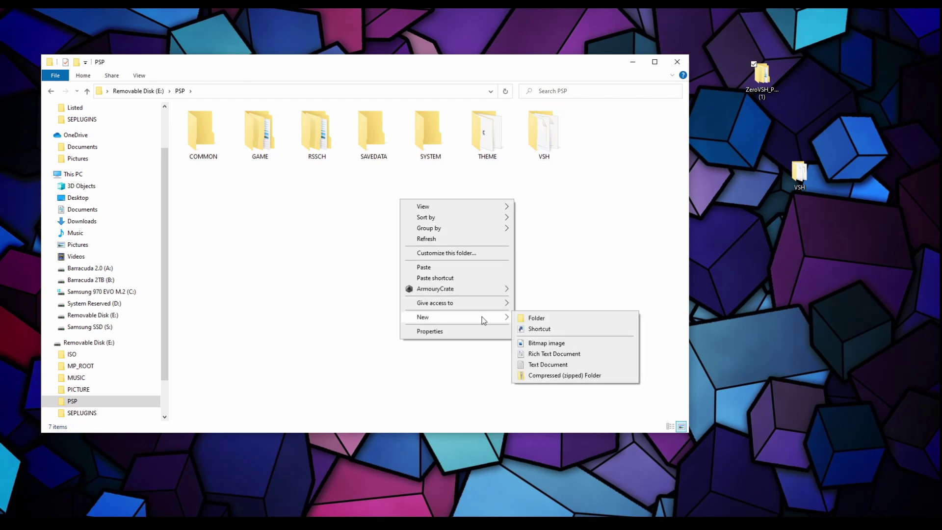
left_click(558, 214)
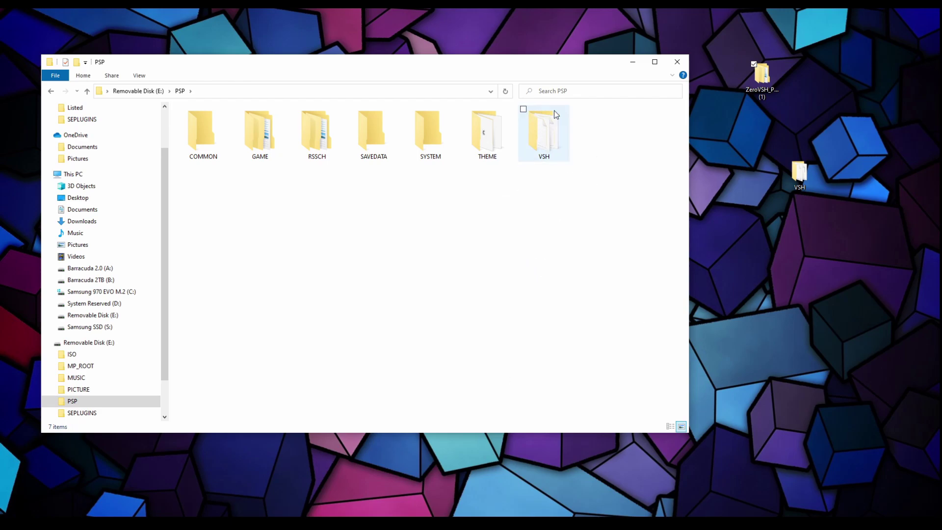
left_click(545, 144)
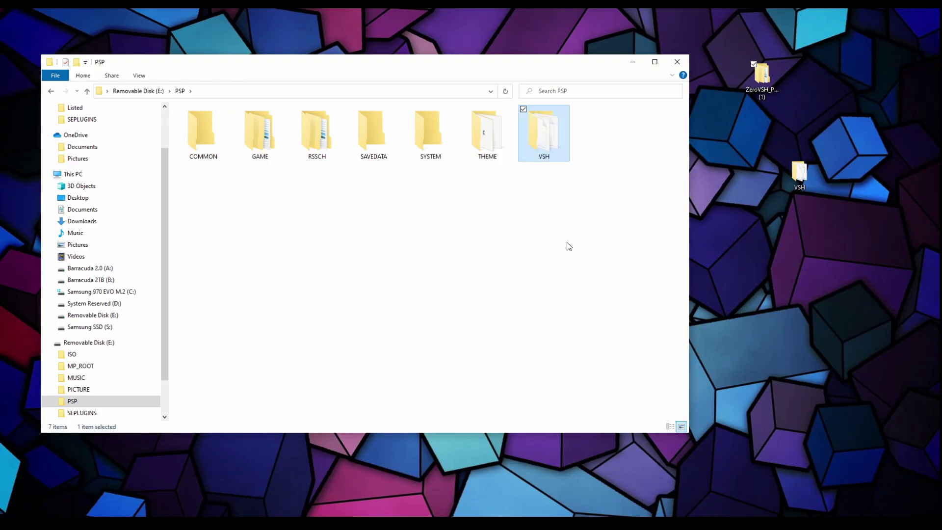
right_click(391, 224)
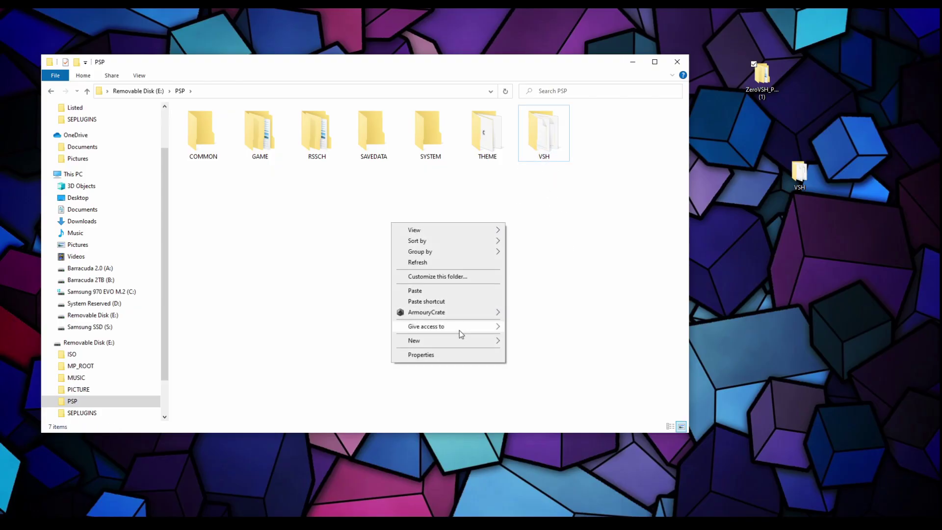
mouse_move(459, 341)
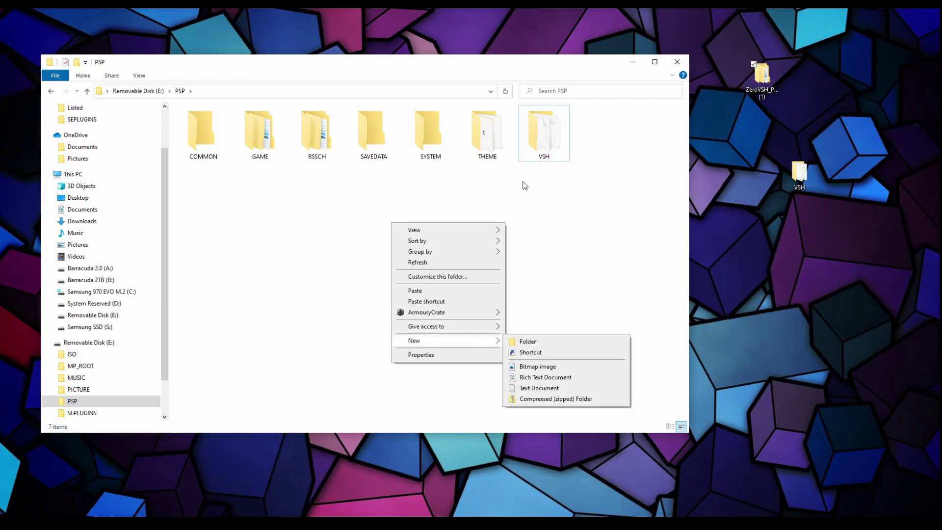
left_click(557, 205)
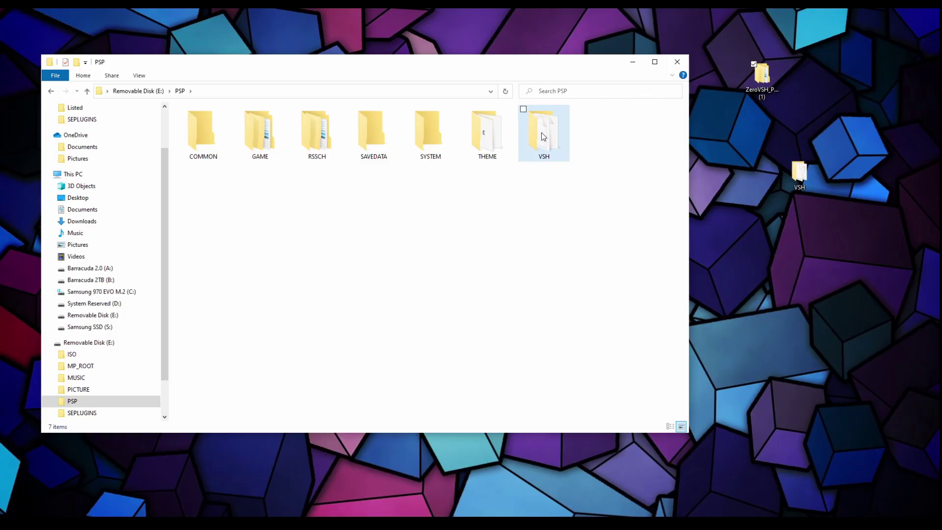
- Open the VSH folder inside PSP and paste the three copied _660 plugin files
double_click(543, 137)
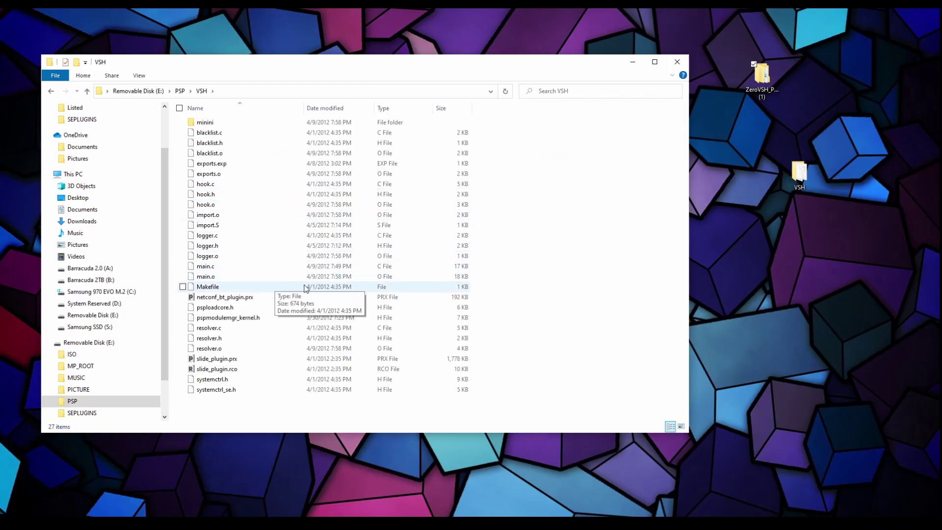
right_click(578, 200)
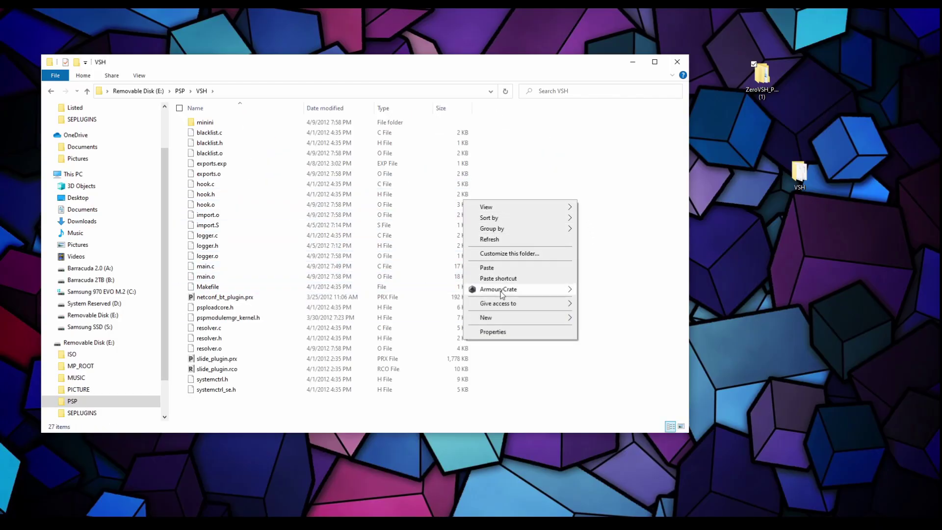
left_click(499, 268)
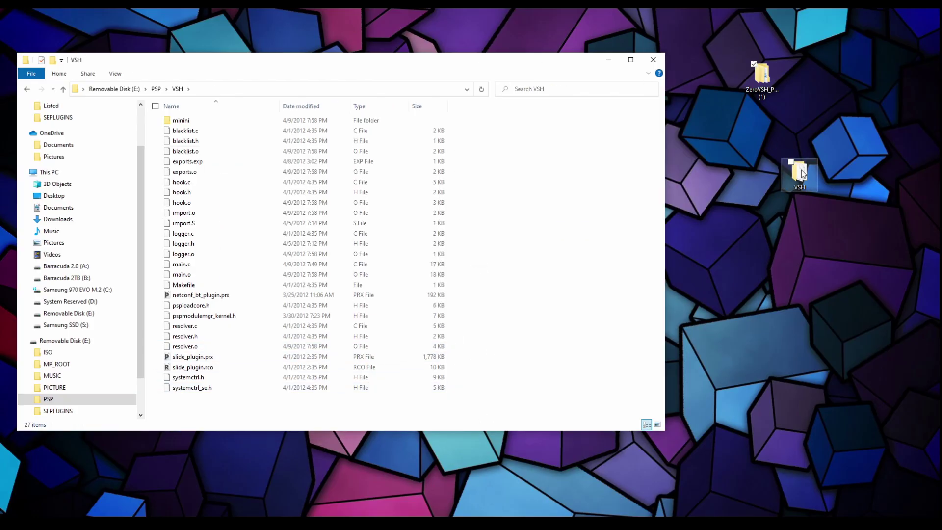
- Open the desktop's VSH folder beside the memory stick's VSH folder, examine its files and close it
left_click_drag(802, 174, 738, 169)
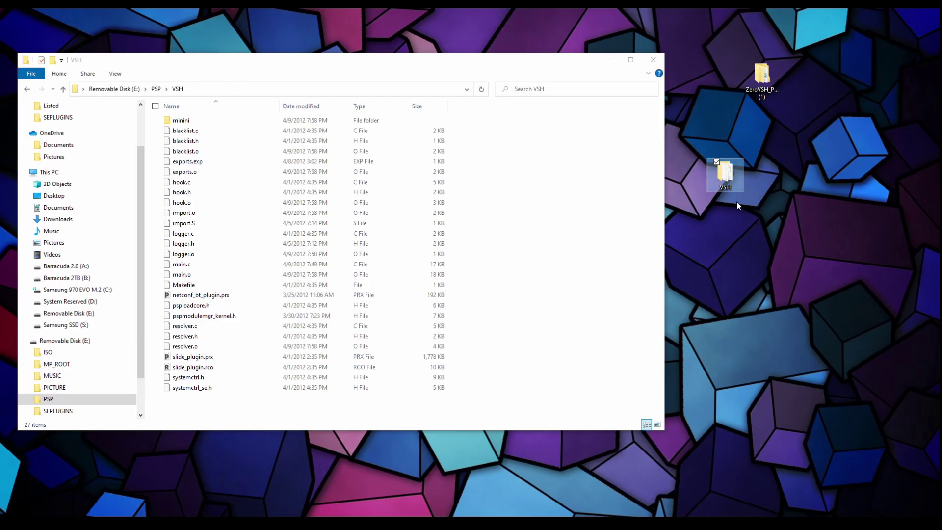
left_click(720, 179, "ctrl")
double_click(725, 173)
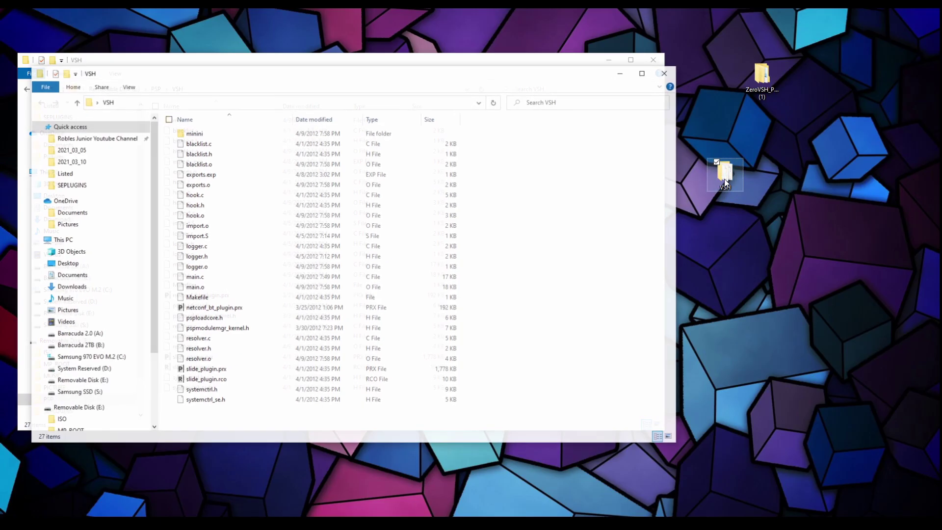
left_click_drag(441, 72, 800, 62)
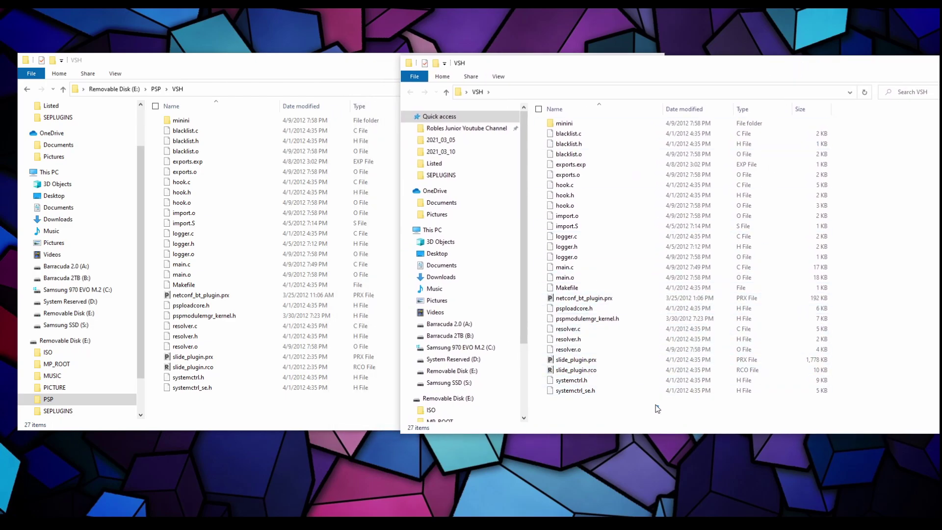
left_click_drag(659, 411, 577, 162)
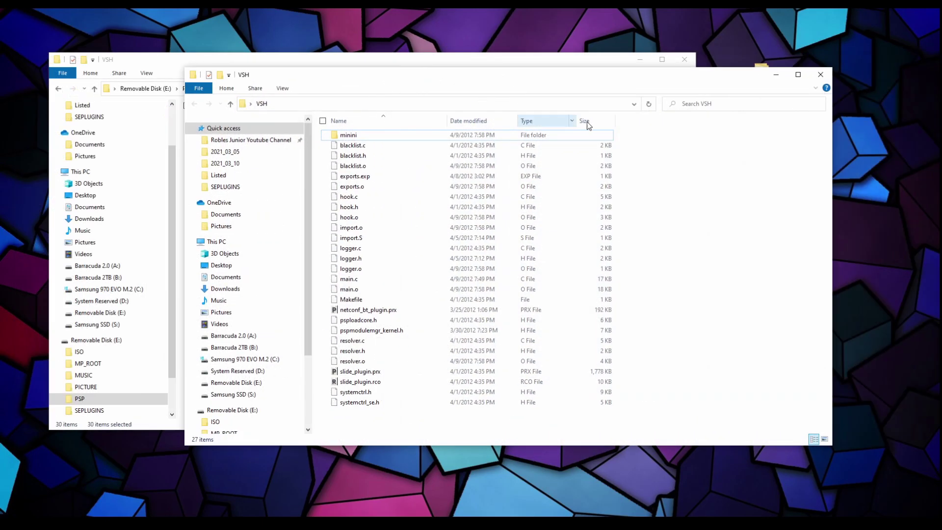
left_click(820, 75)
- Permanently delete netconf_bt_plugin.prx from the memory stick's VSH folder
left_click_drag(523, 63, 587, 43)
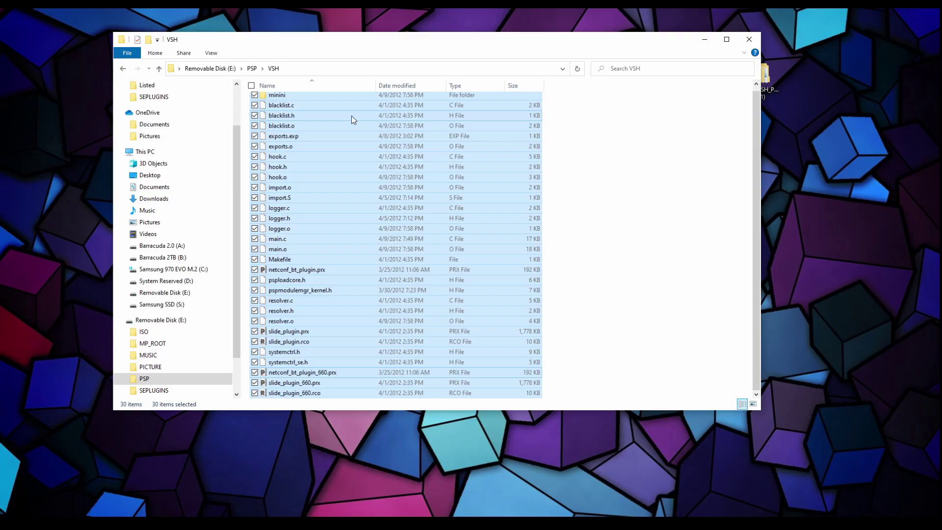
left_click(619, 220)
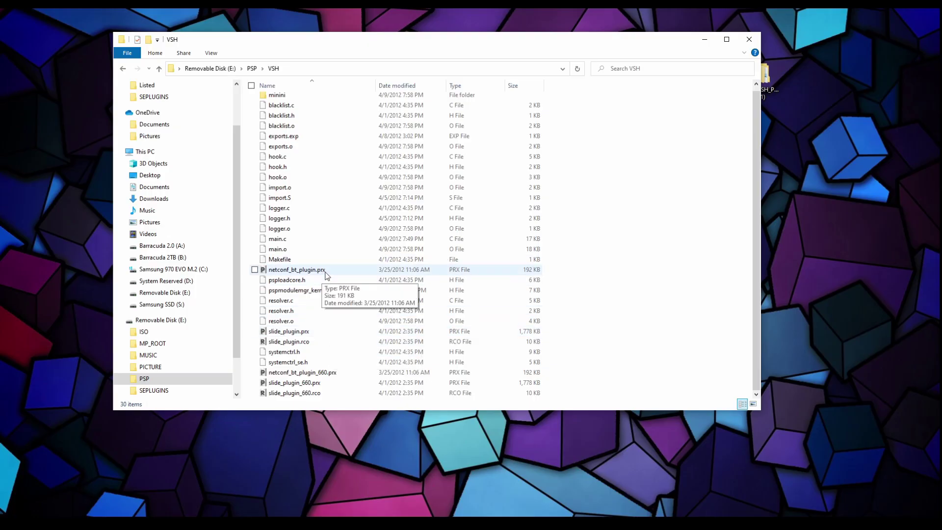
left_click(327, 274)
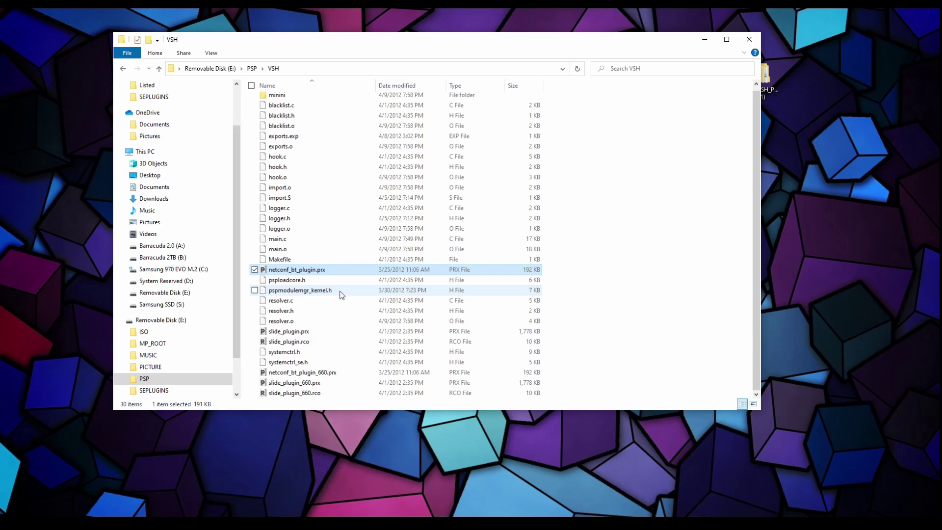
key("Delete")
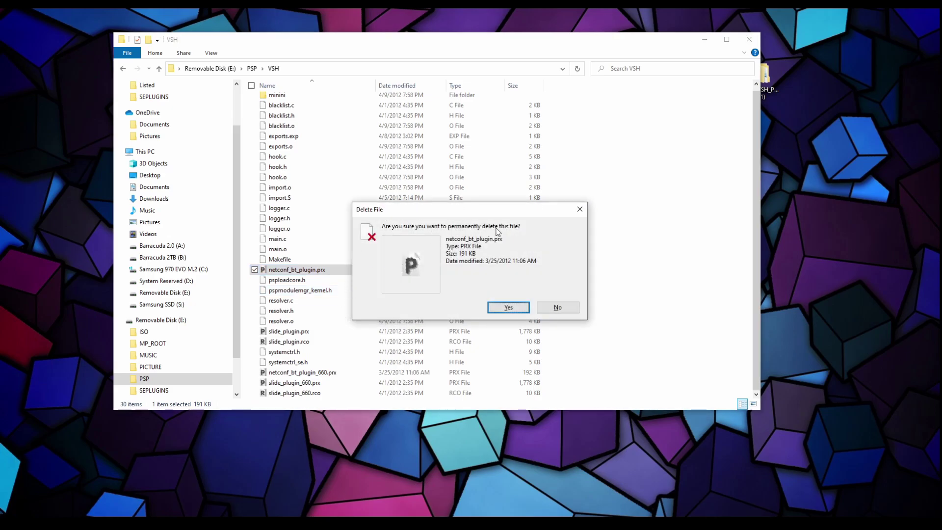
left_click(508, 307)
- Delete slide_plugin.prx and slide_plugin.rco together from the VSH folder
left_click(314, 315)
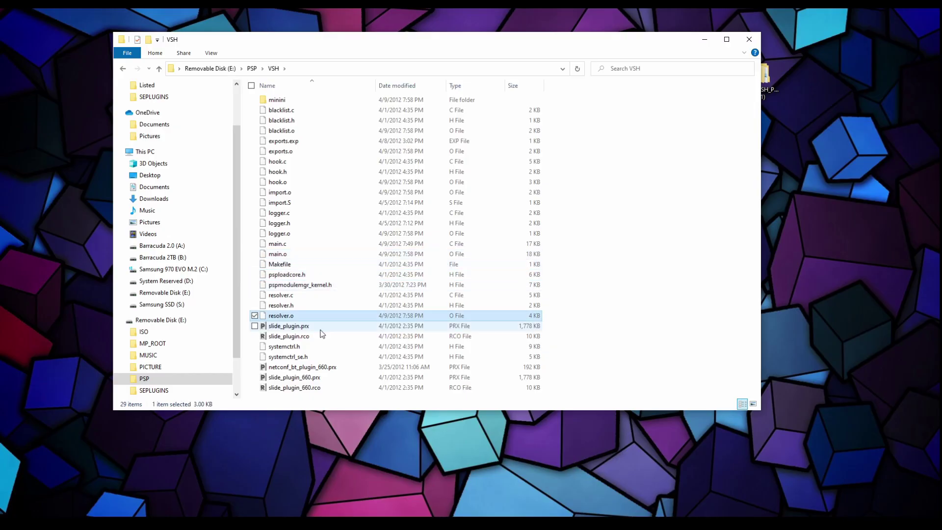
left_click(325, 327)
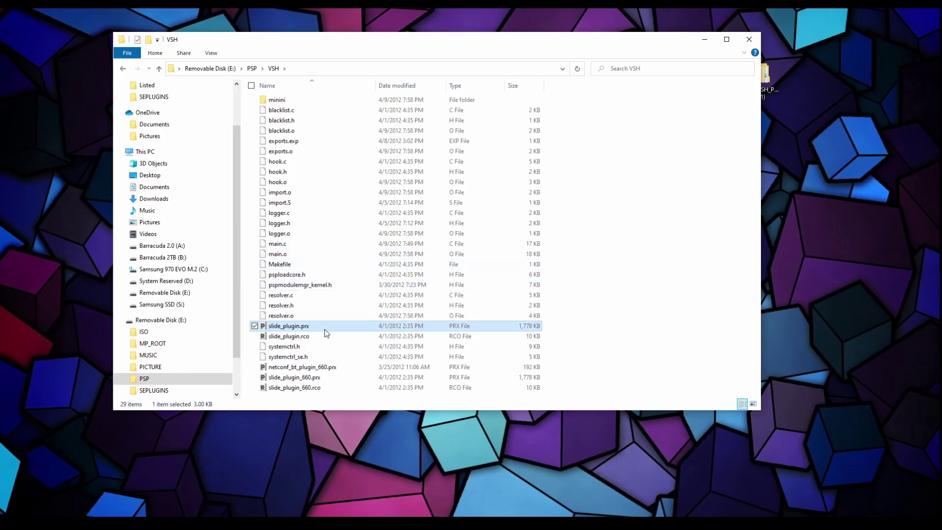
left_click(316, 336, "ctrl")
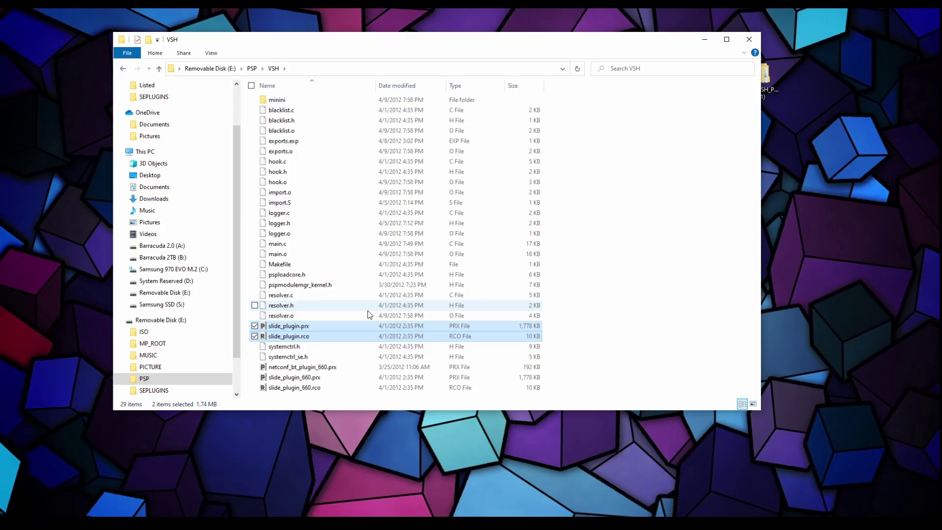
key("Delete")
key("Return")
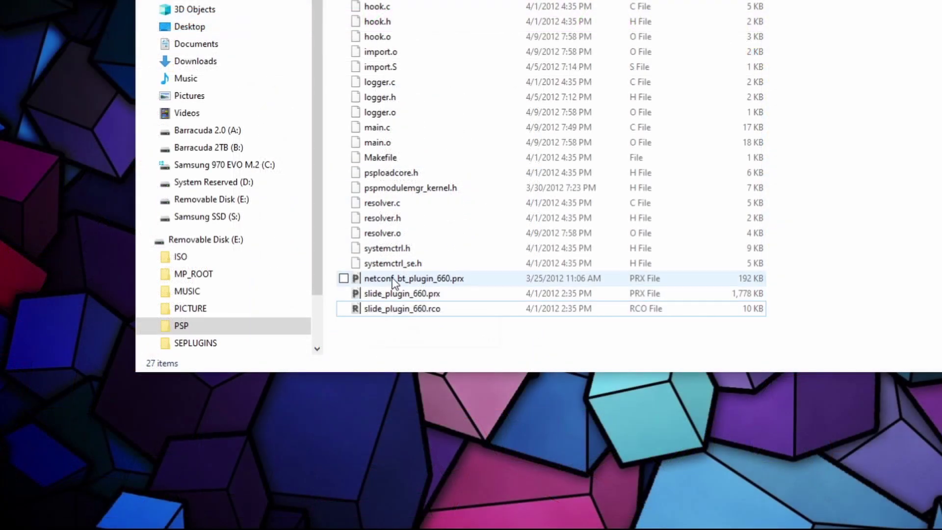
- Rename netconf_bt_plugin_660.prx as netconf_bt_plugin.prx
left_click(393, 278)
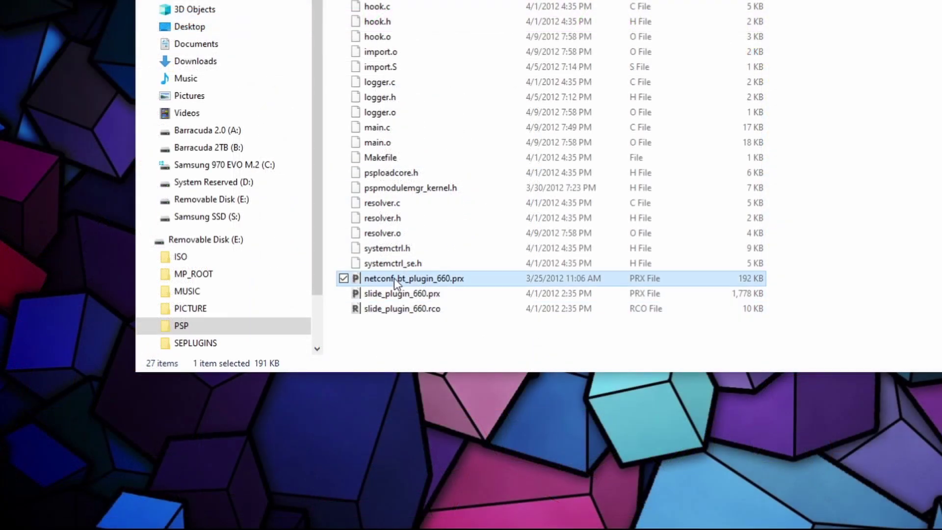
left_click(390, 294)
left_click(392, 308)
left_click(431, 278)
right_click(430, 278)
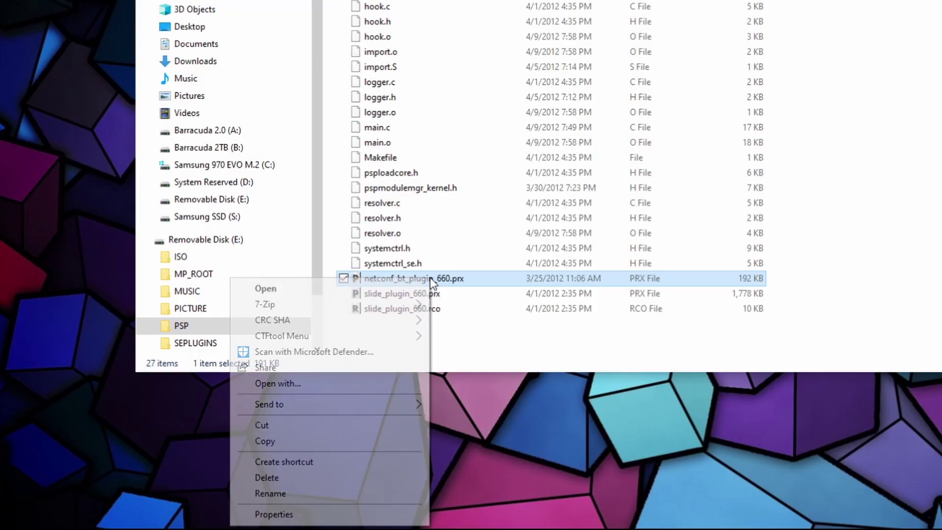
left_click(301, 492)
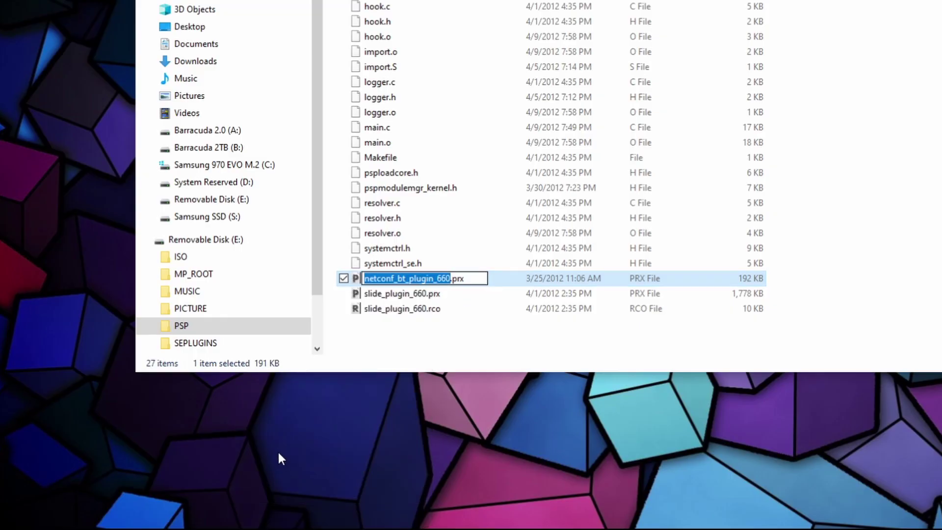
key("Left")
key("Right")
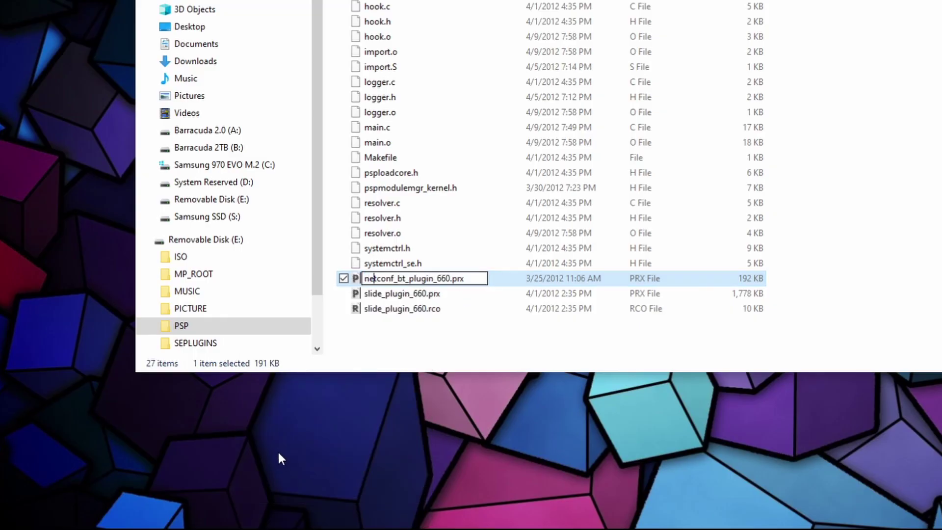
left_click(450, 280)
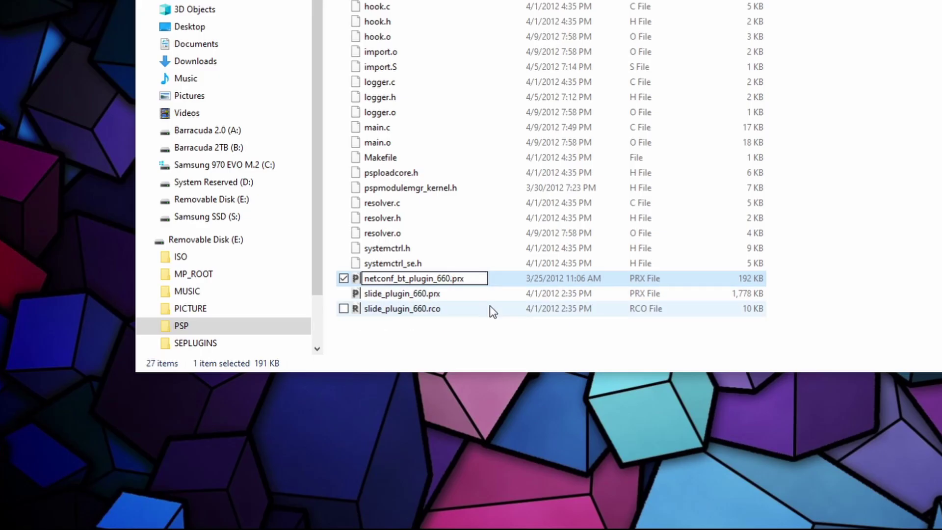
key("BackSpace")
key("BackSpace")
key("BackSpace")
key("BackSpace")
key("Return")
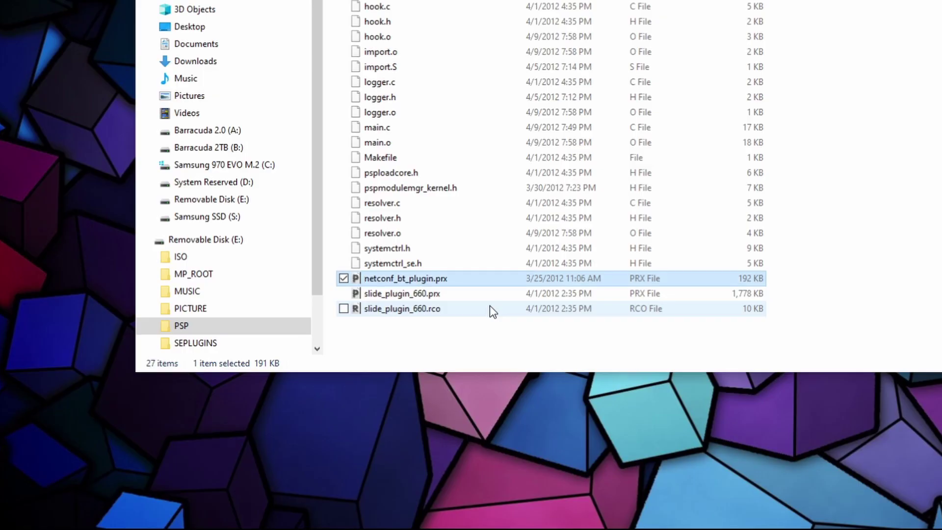
- Rename slide_plugin_660.prx as slide_plugin.prx
left_click(444, 326)
left_click(449, 294)
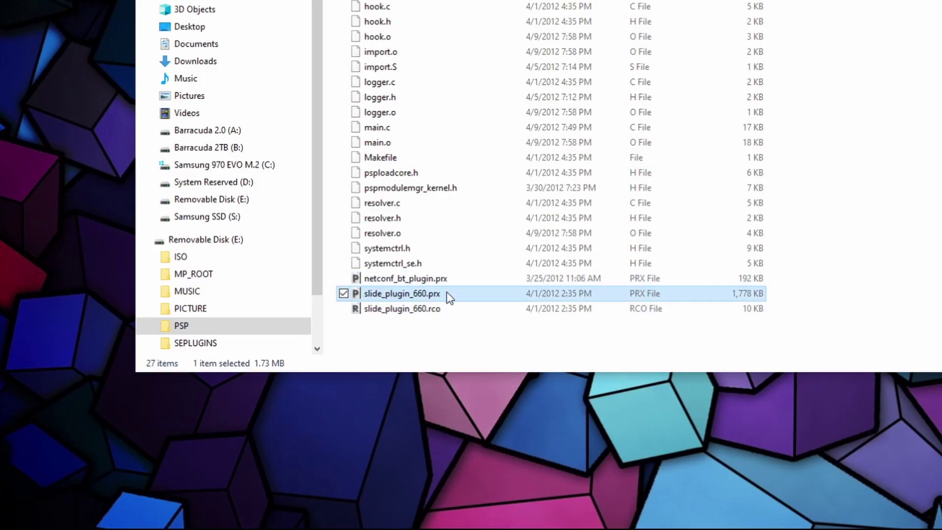
right_click(447, 293)
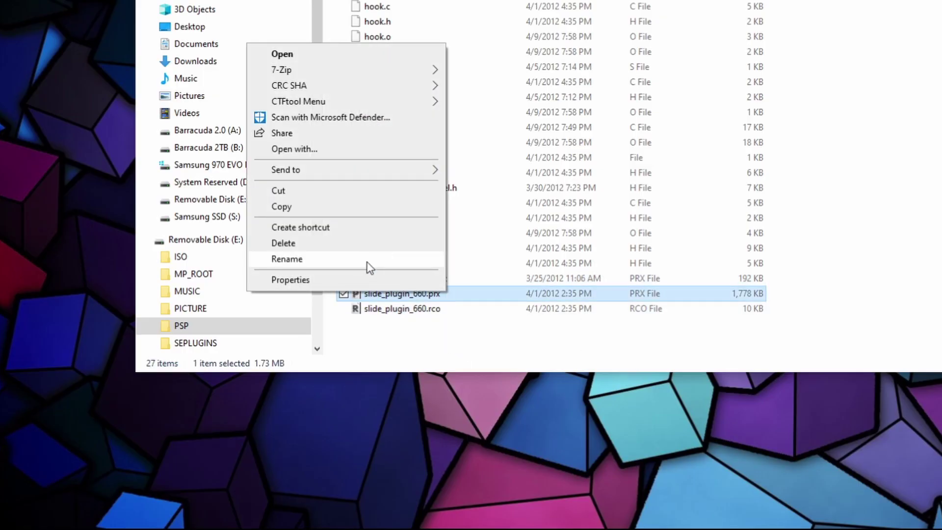
left_click(287, 259)
key("Right")
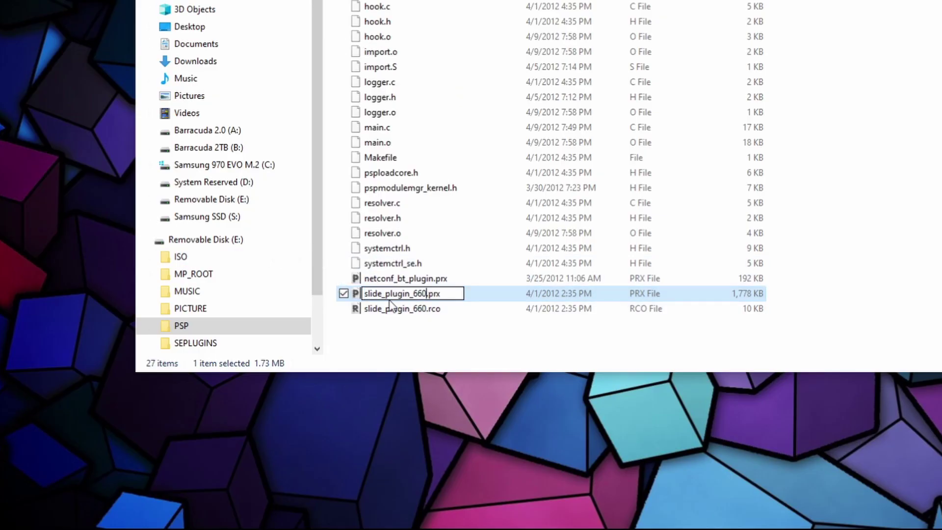
key("BackSpace")
key("BackSpace")
key("BackSpace")
key("BackSpace")
key("Return")
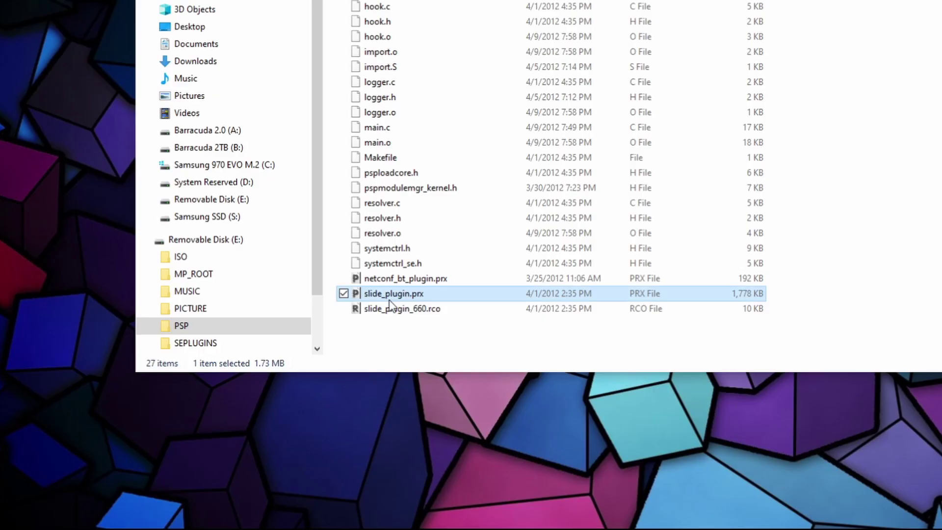
- Rename slide_plugin_660.rco as slide_plugin.rco and select all items in the VSH folder
right_click(451, 312)
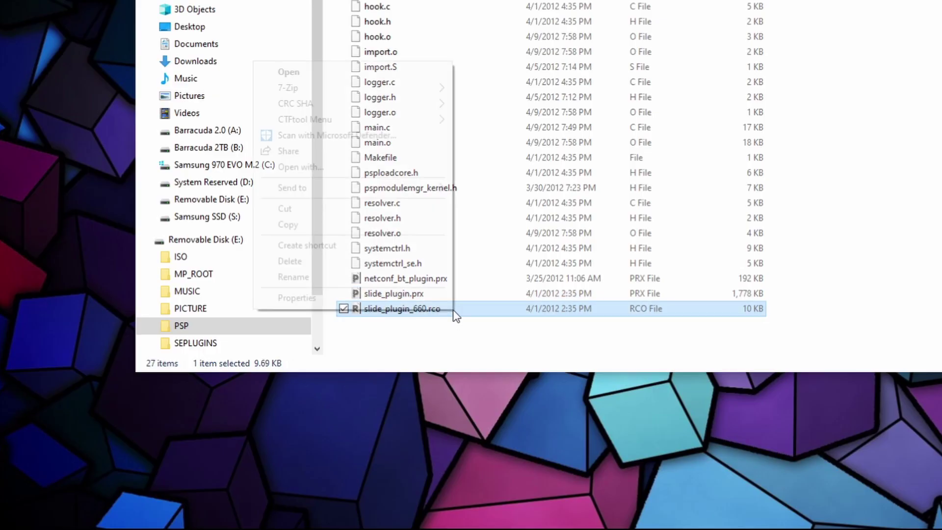
left_click(343, 276)
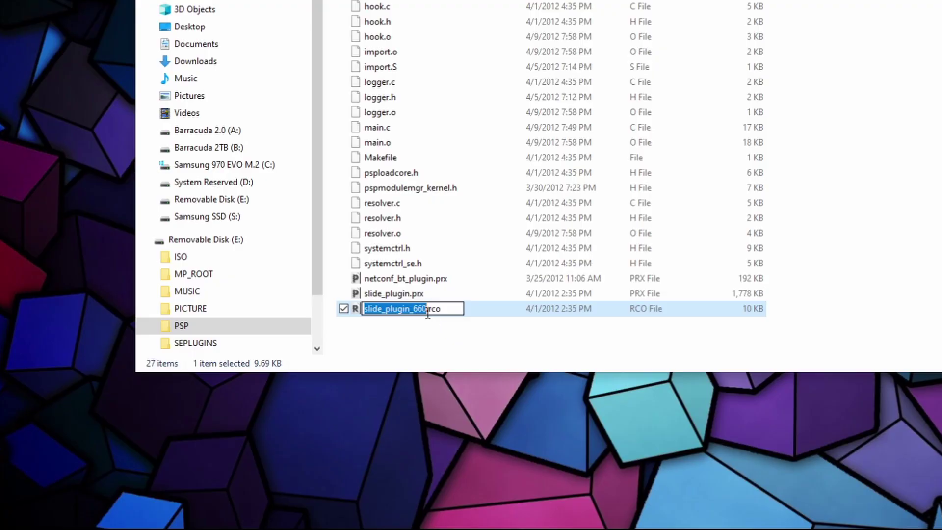
left_click(428, 311)
key("BackSpace")
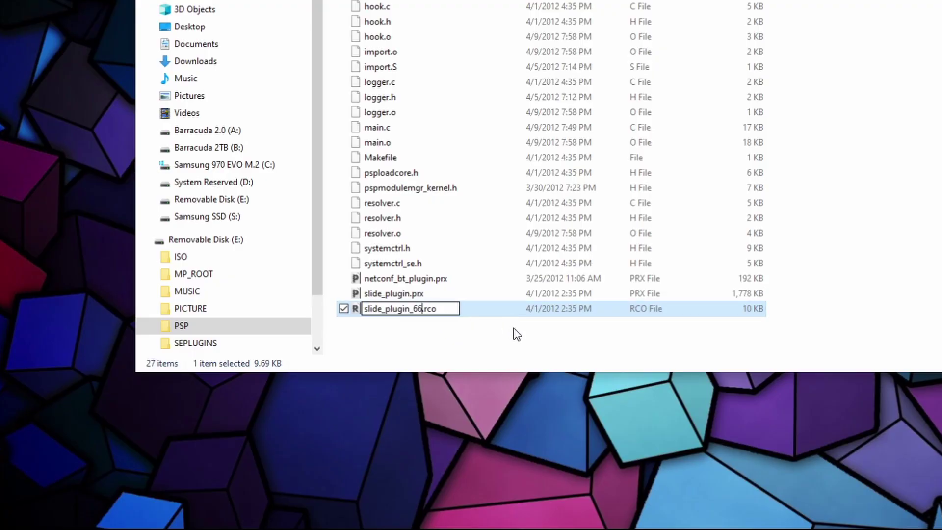
key("BackSpace")
key("BackSpace")
key("Return")
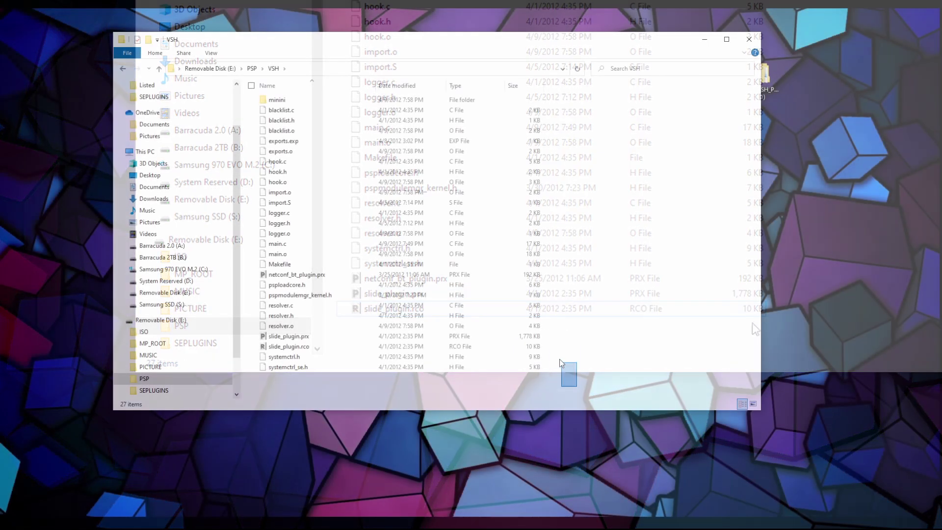
left_click_drag(560, 358, 457, 99)
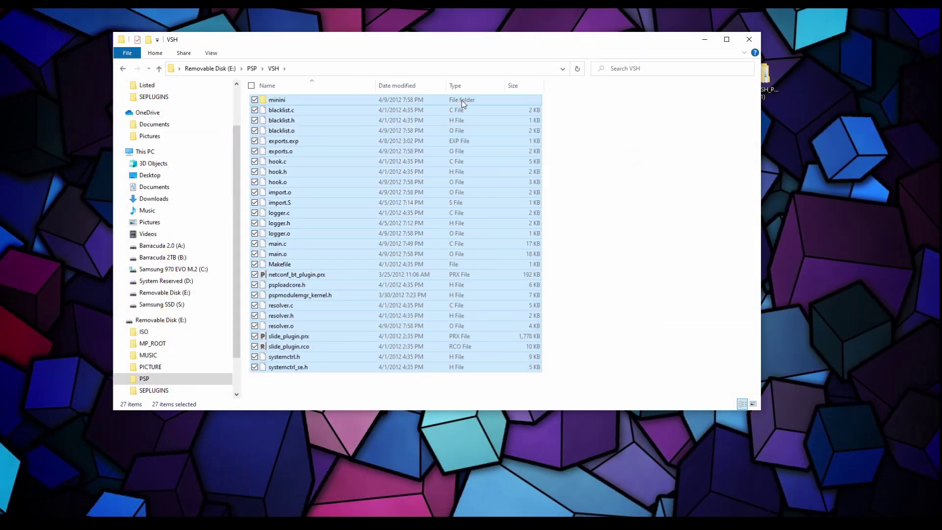